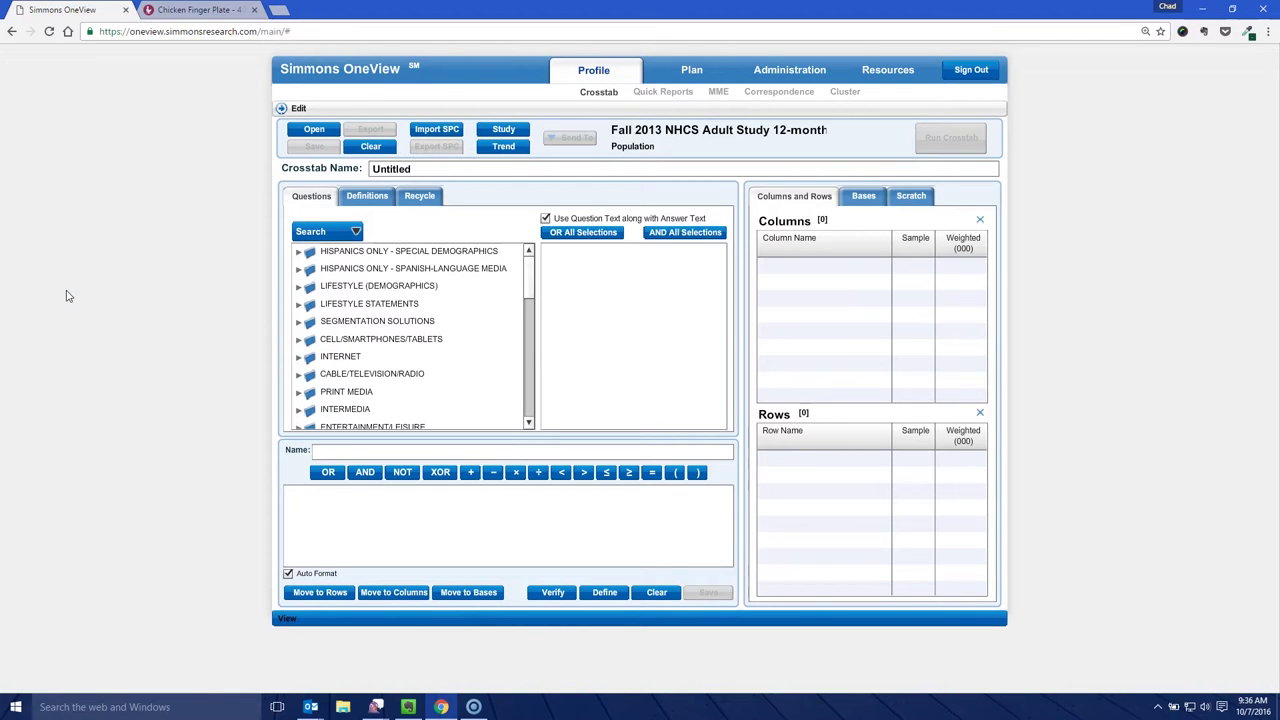
# Step: View the Zaxby's locations US map showing which states have restaurants, then return to OneView
pyautogui.click(150, 10)
pyautogui.click(105, 237)
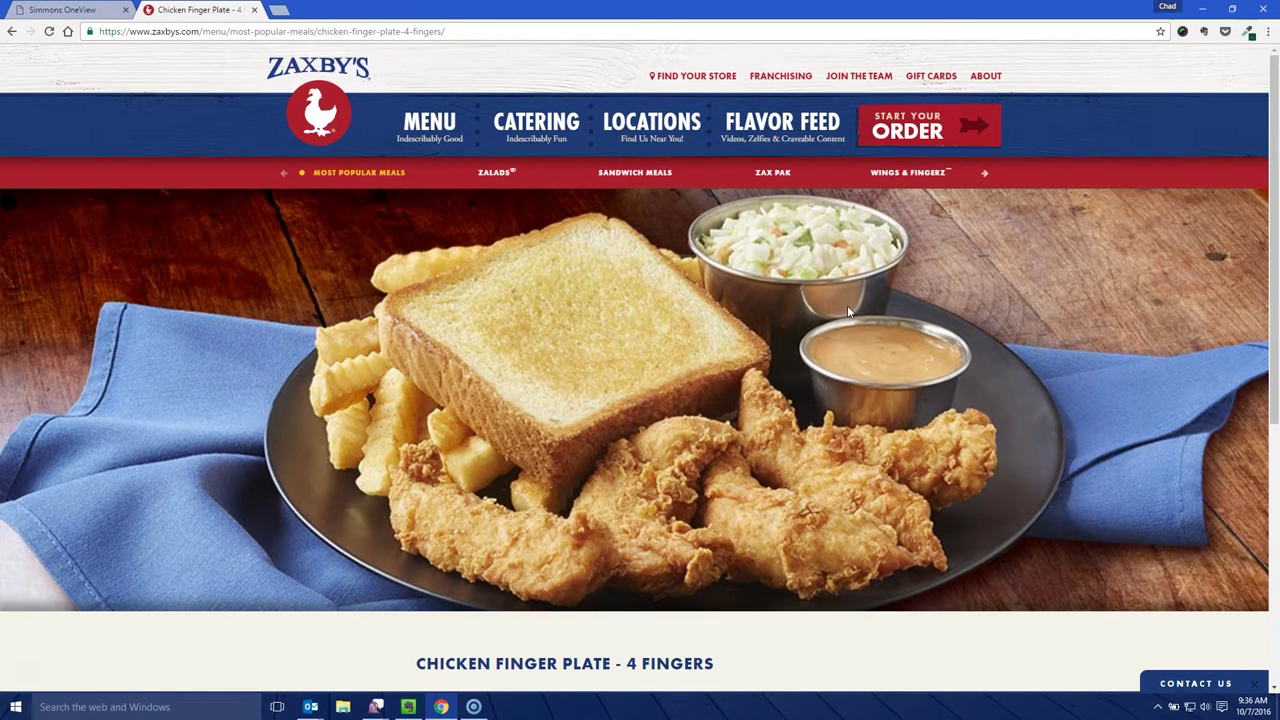
pyautogui.click(645, 128)
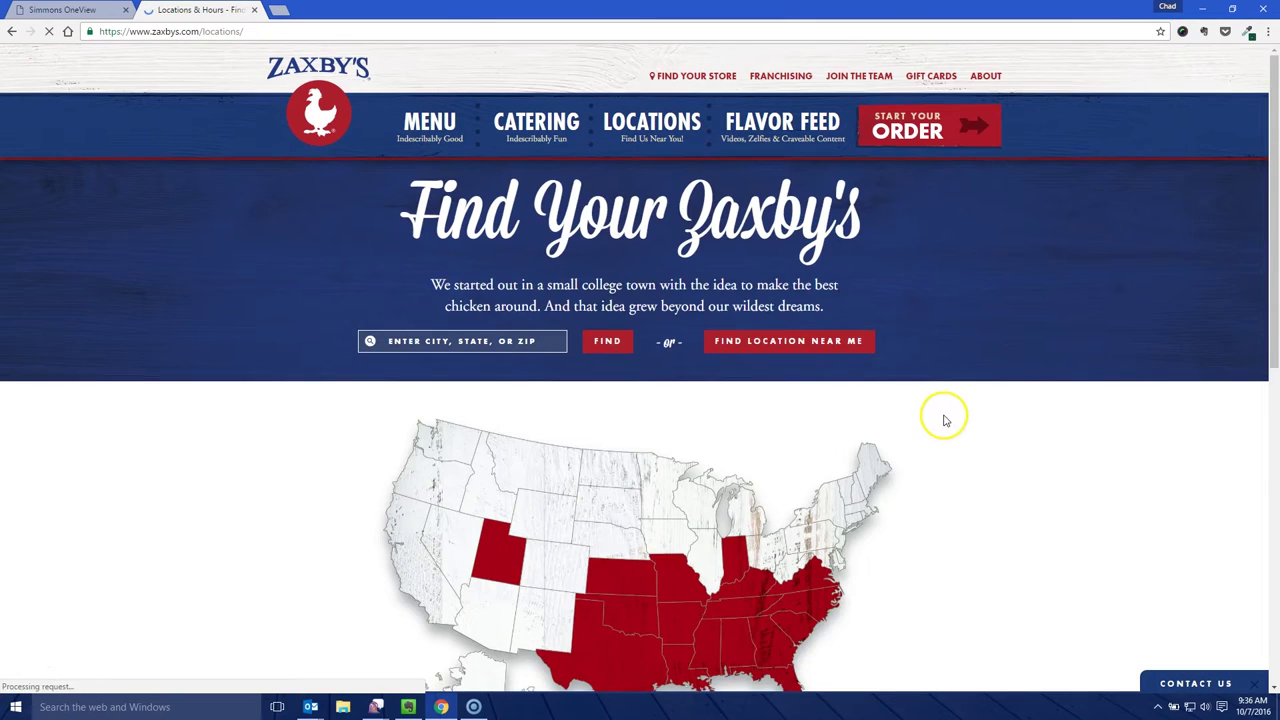
pyautogui.scroll(-2, 1015, 437)
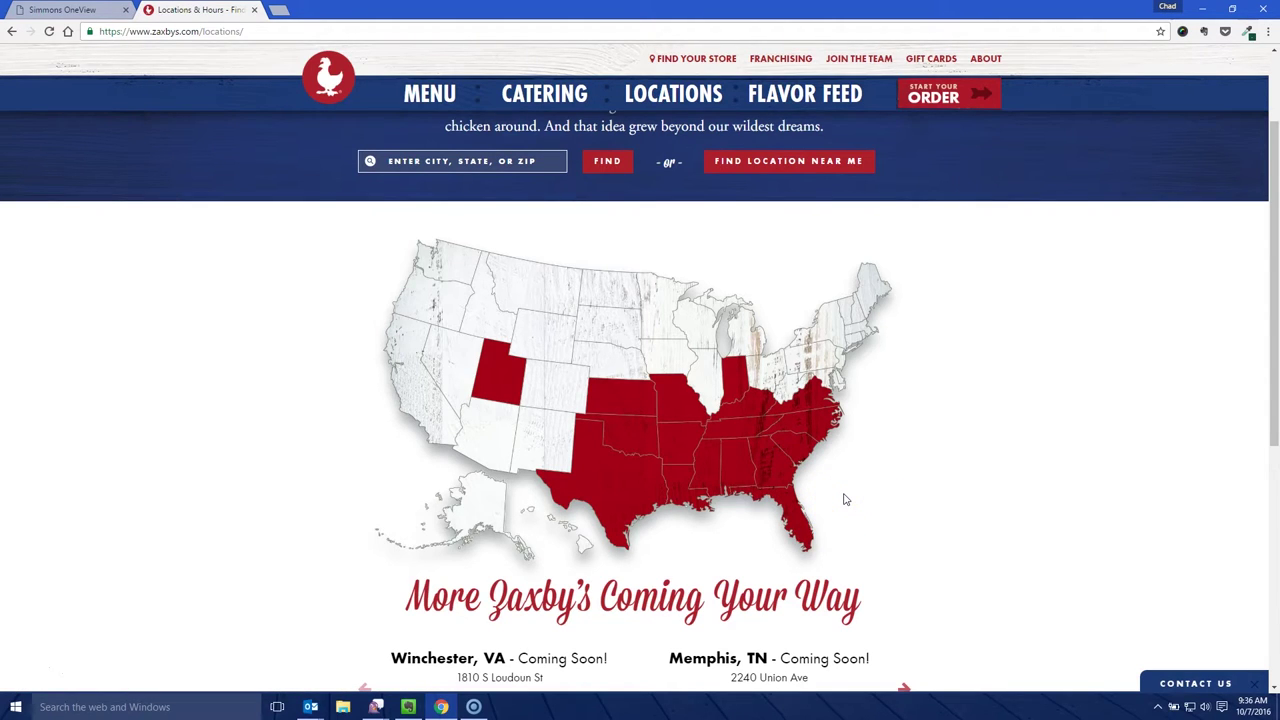
pyautogui.click(48, 14)
# Step: Open OneView's Quick Reports page and pick the Demographic Profile report
pyautogui.click(36, 343)
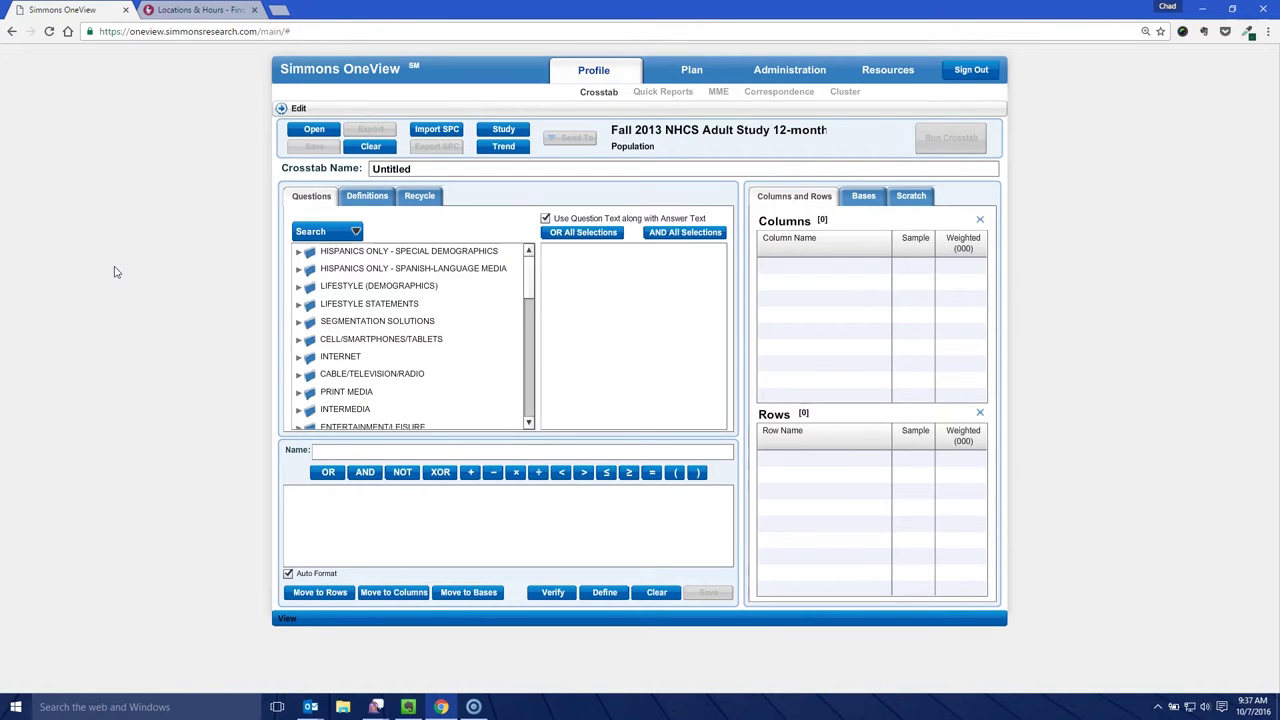
pyautogui.click(664, 92)
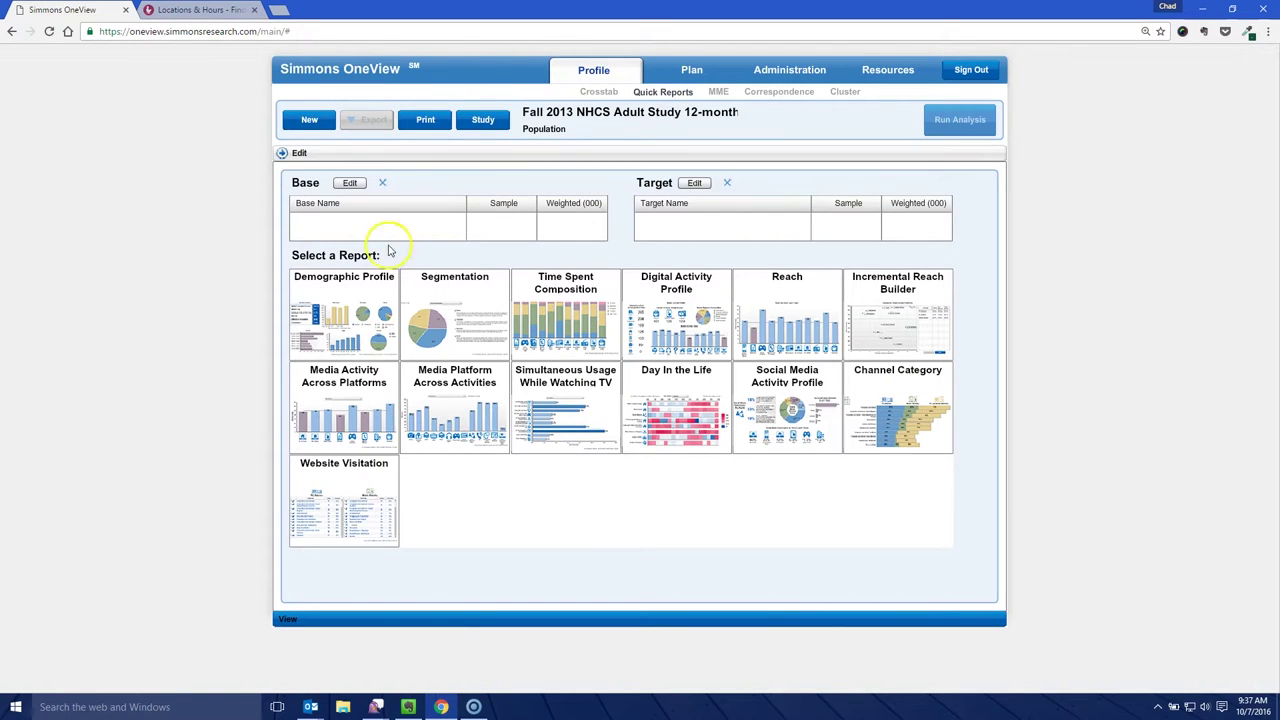
pyautogui.click(328, 305)
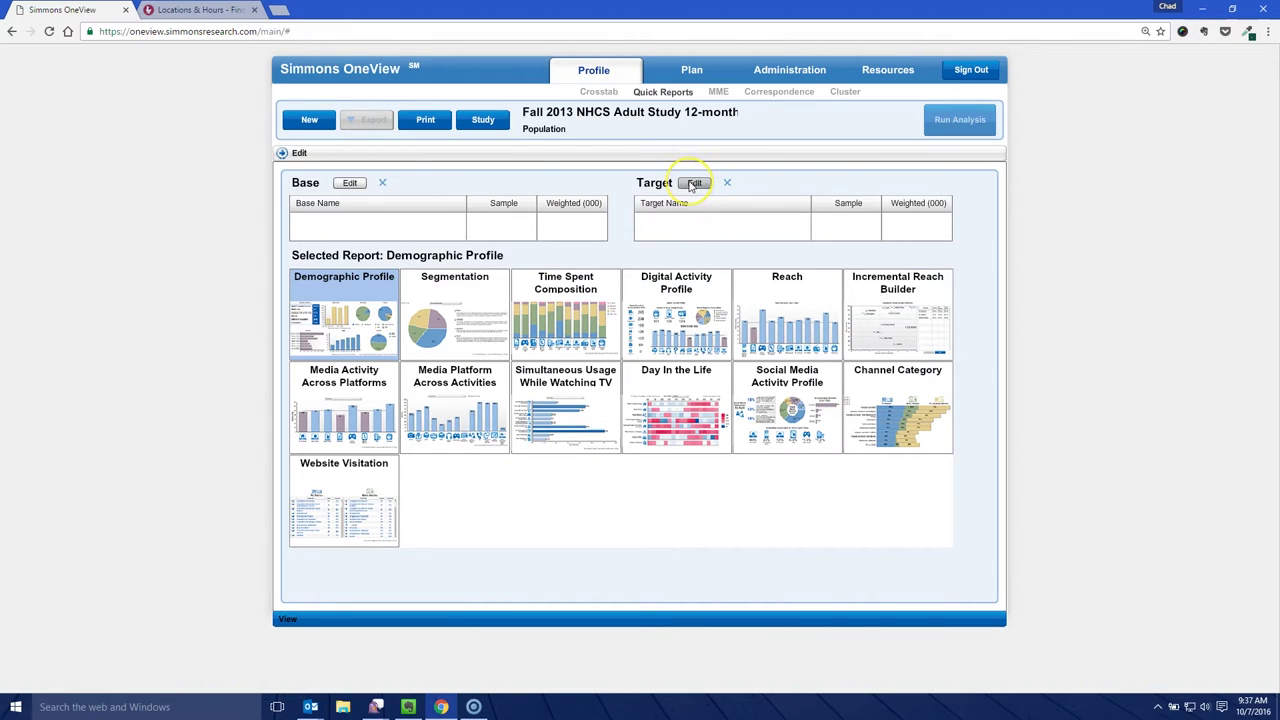
# Step: Open the Expression Creator for the Target
pyautogui.click(693, 184)
# Step: Open the target Expression Creator, reposition it, and browse the question categories
pyautogui.click(693, 184)
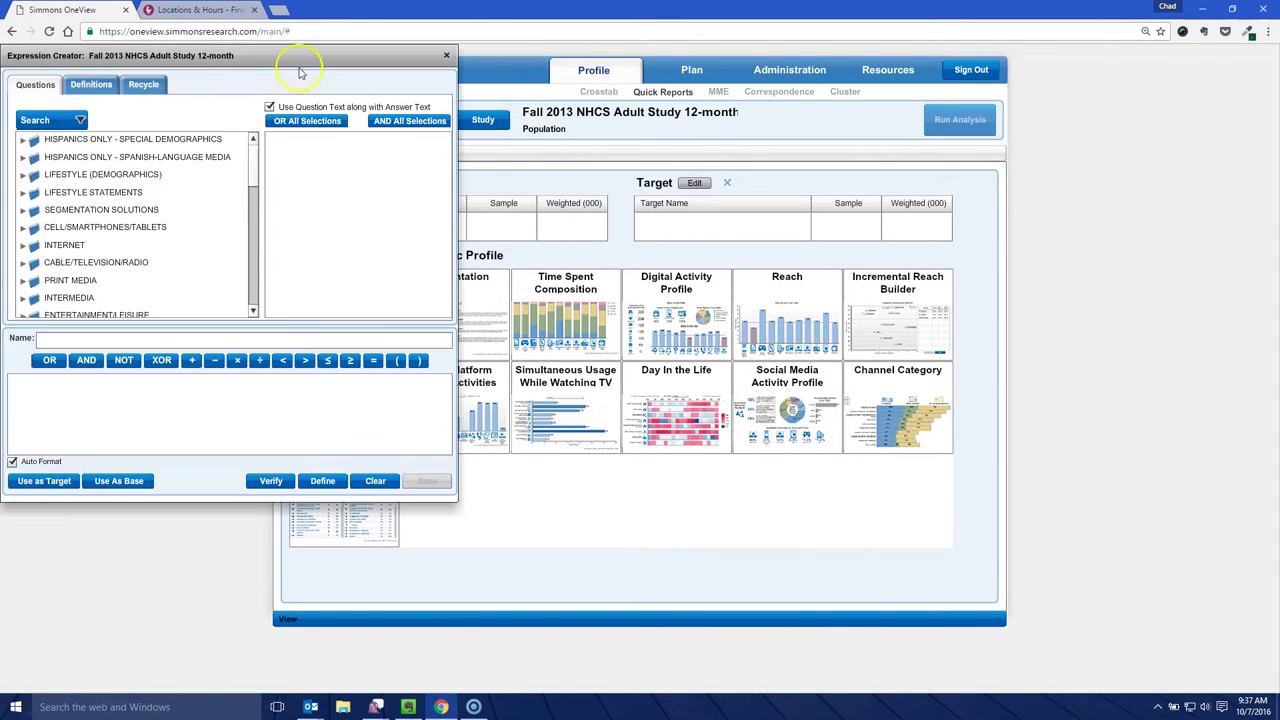
pyautogui.moveTo(305, 62); pyautogui.dragTo(402, 109)
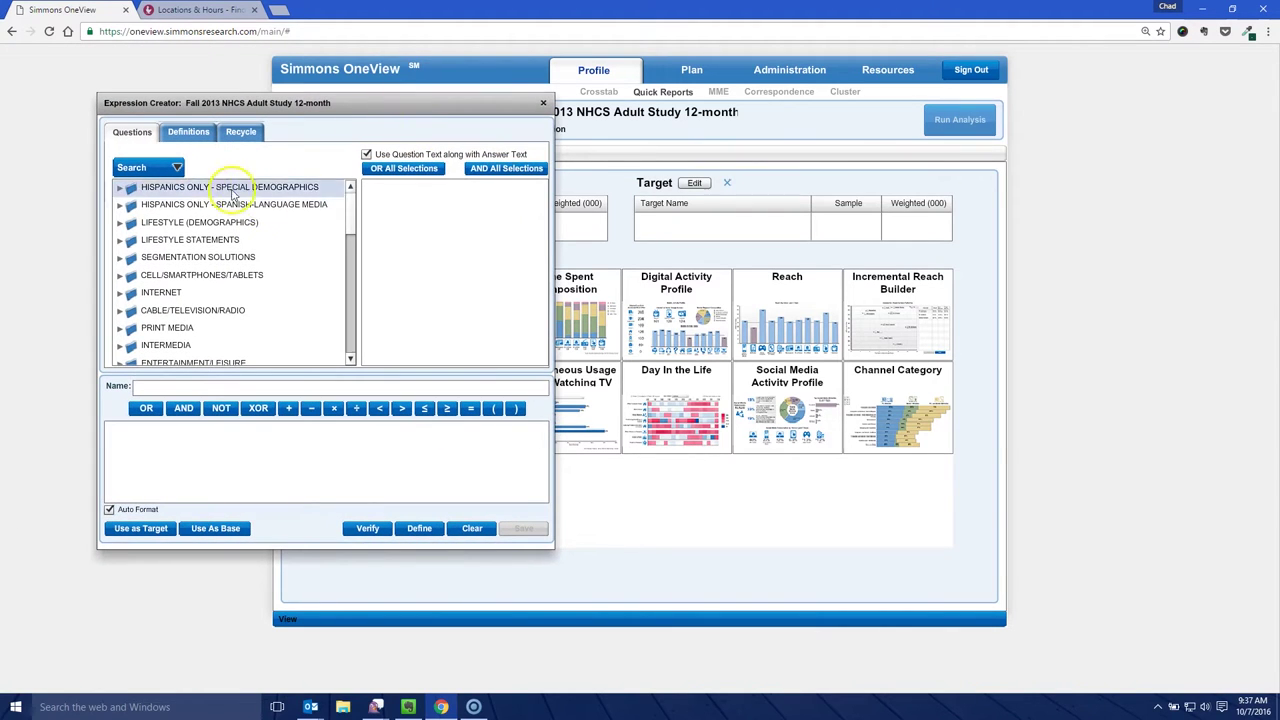
pyautogui.click(178, 168)
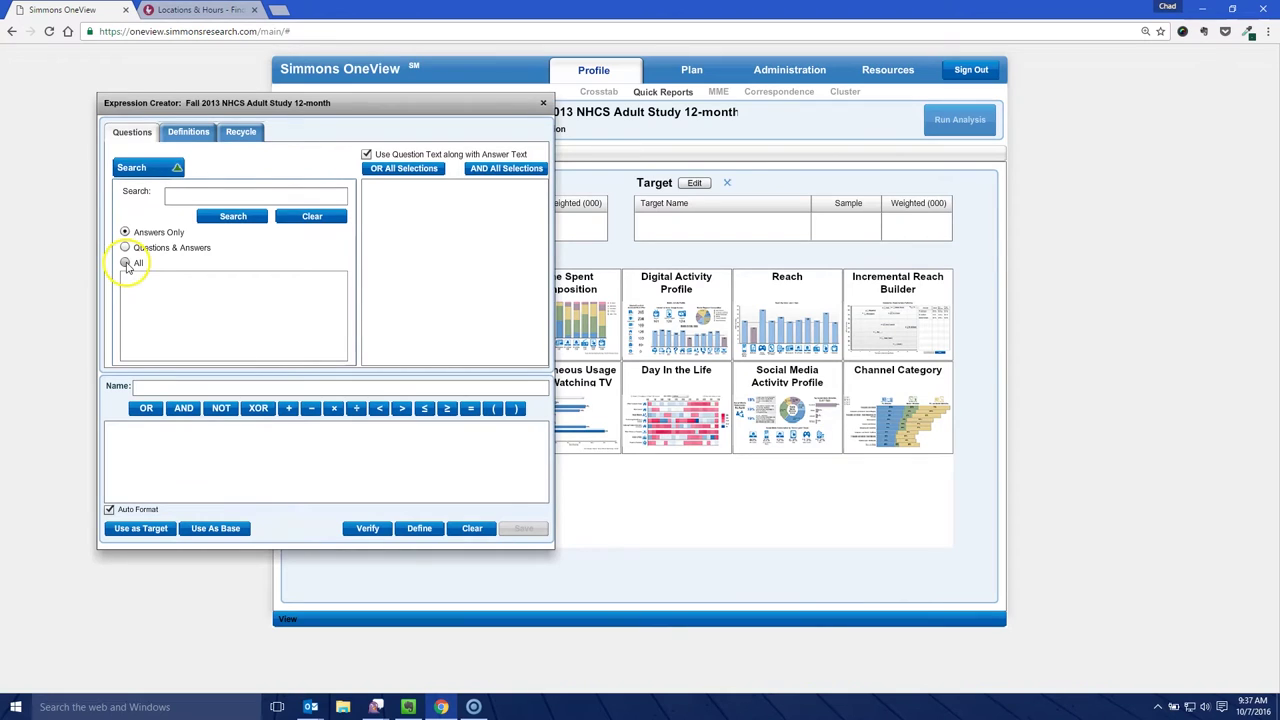
pyautogui.click(176, 168)
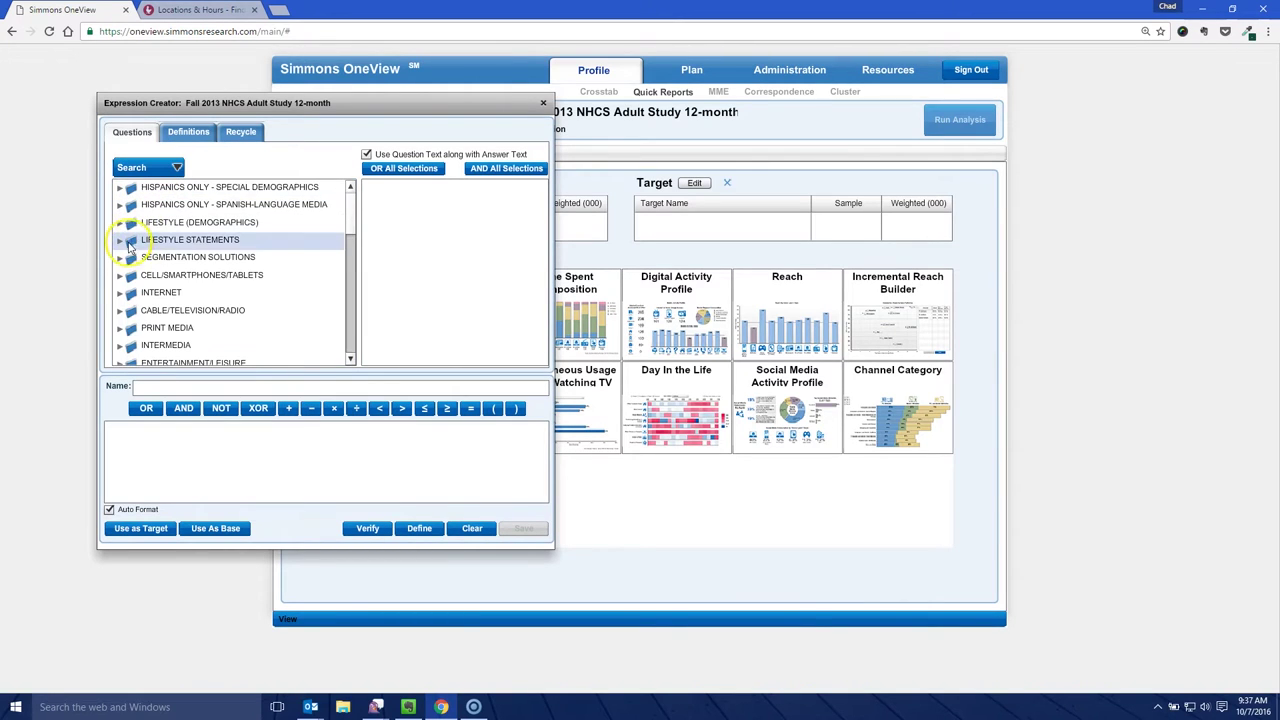
pyautogui.scroll(-2, 128, 262)
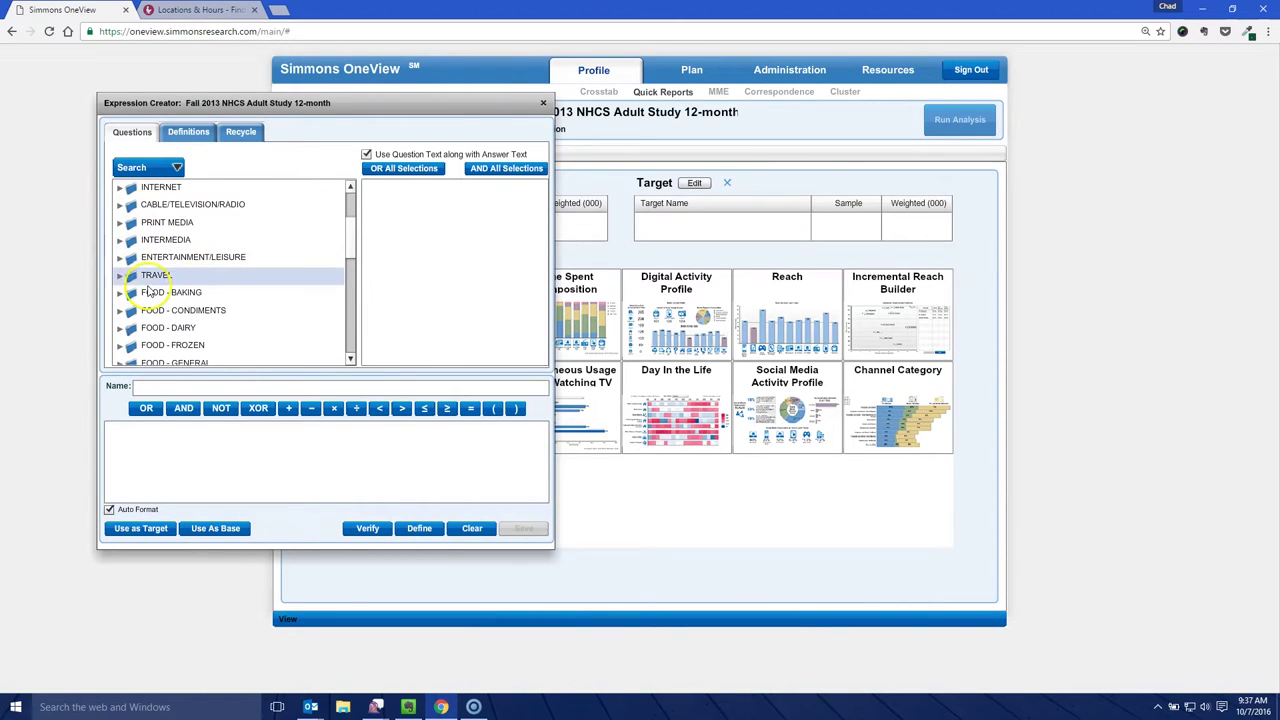
pyautogui.scroll(-1, 205, 270)
pyautogui.scroll(-2, 205, 270)
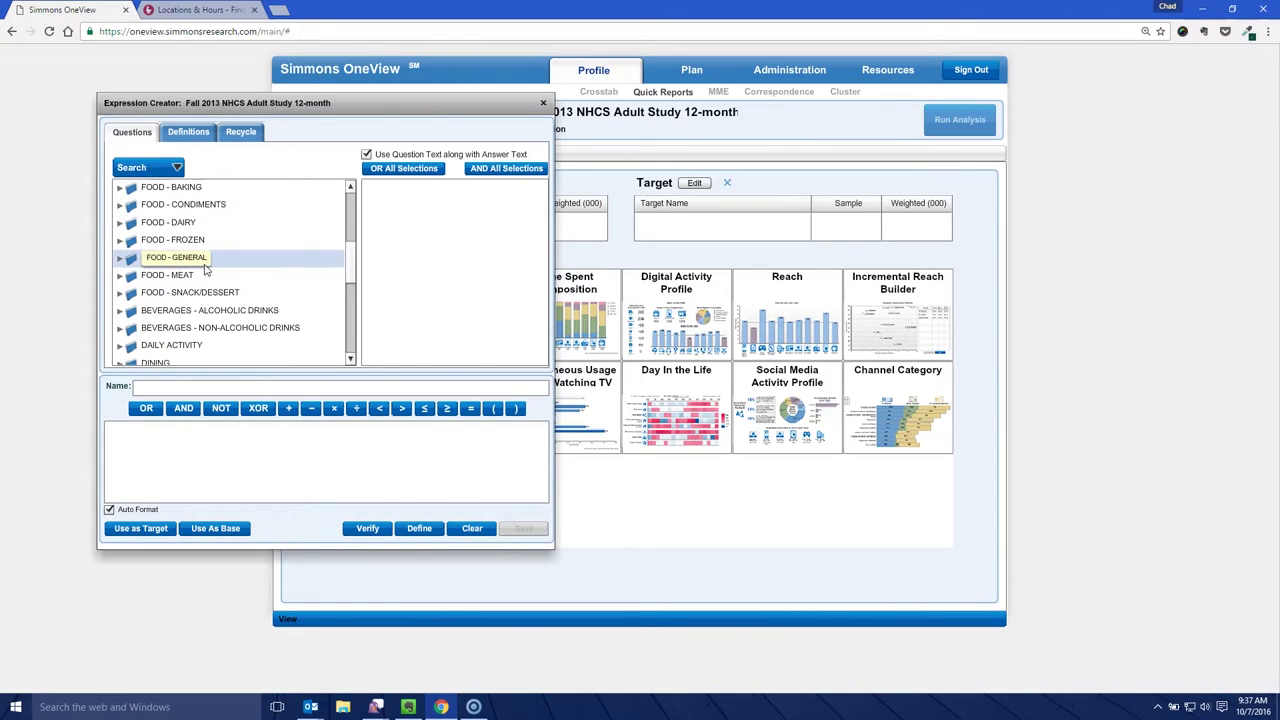
# Step: Expand DINING > FAST FOOD & DRIVE-IN RESTAURANT and list the visit answers down to ZAXBY'S
pyautogui.click(120, 313)
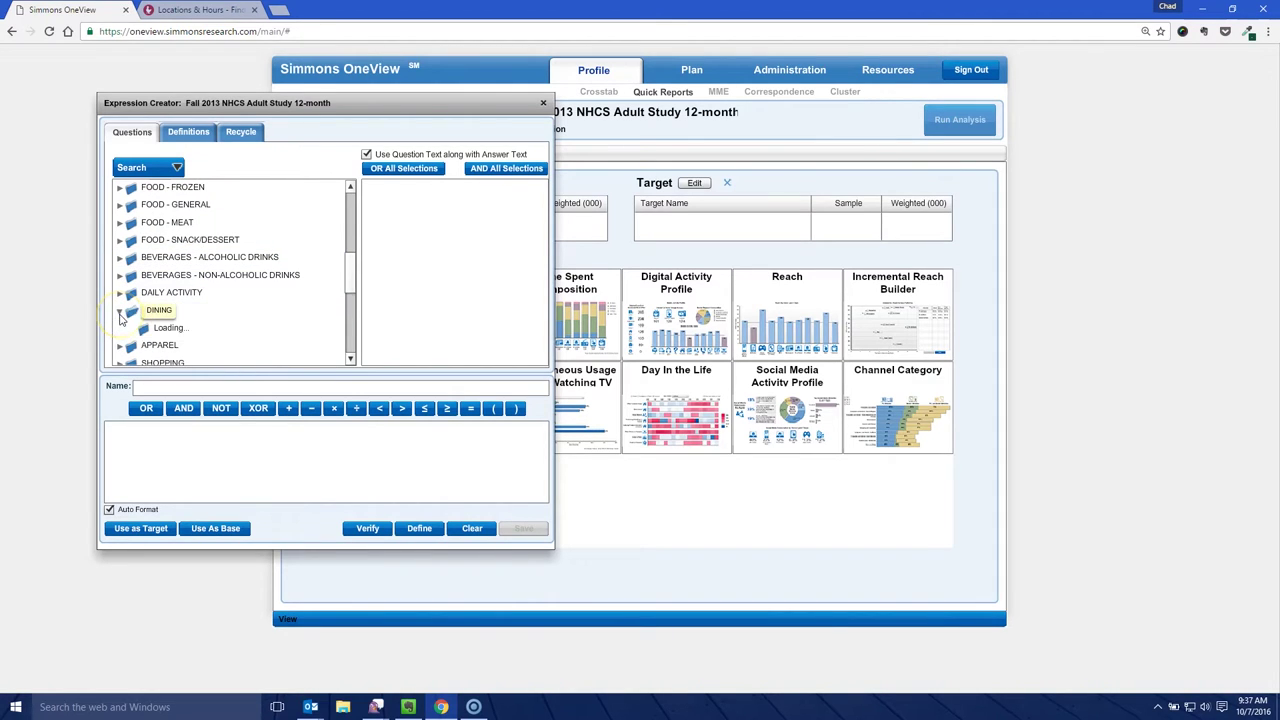
pyautogui.scroll(-1, 172, 282)
pyautogui.doubleClick(200, 292)
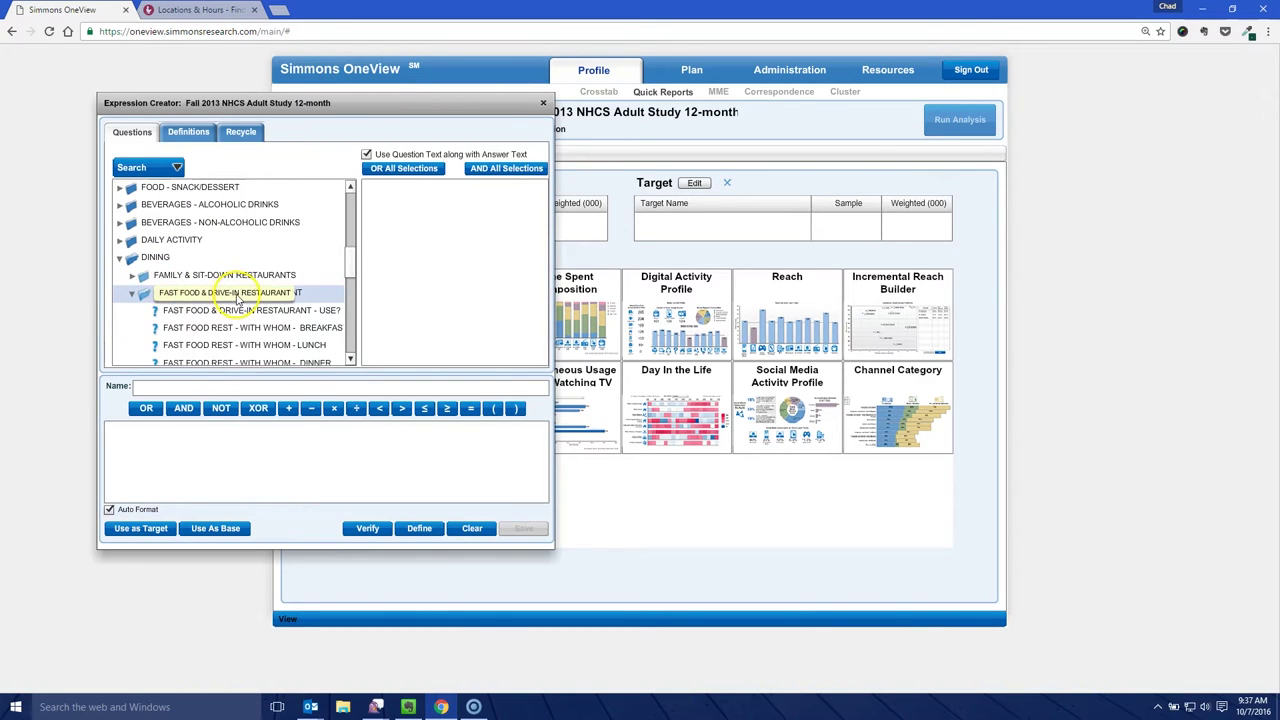
pyautogui.scroll(-2, 234, 297)
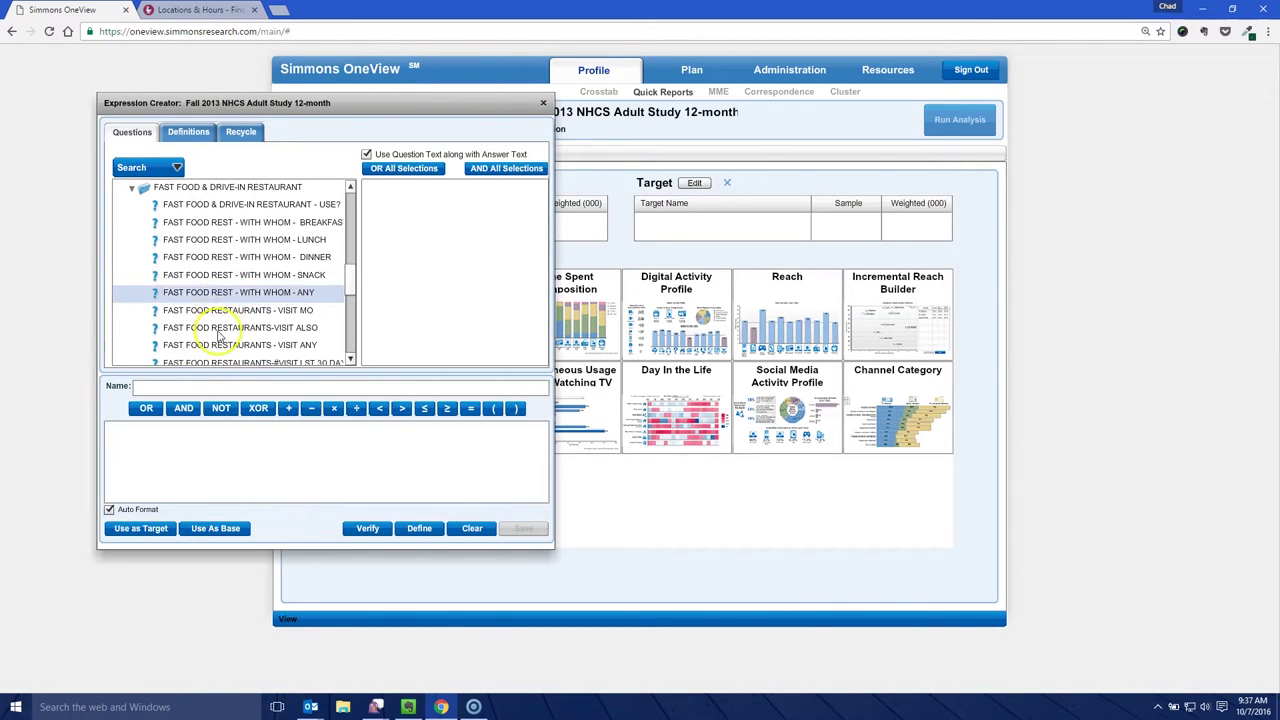
pyautogui.click(226, 316)
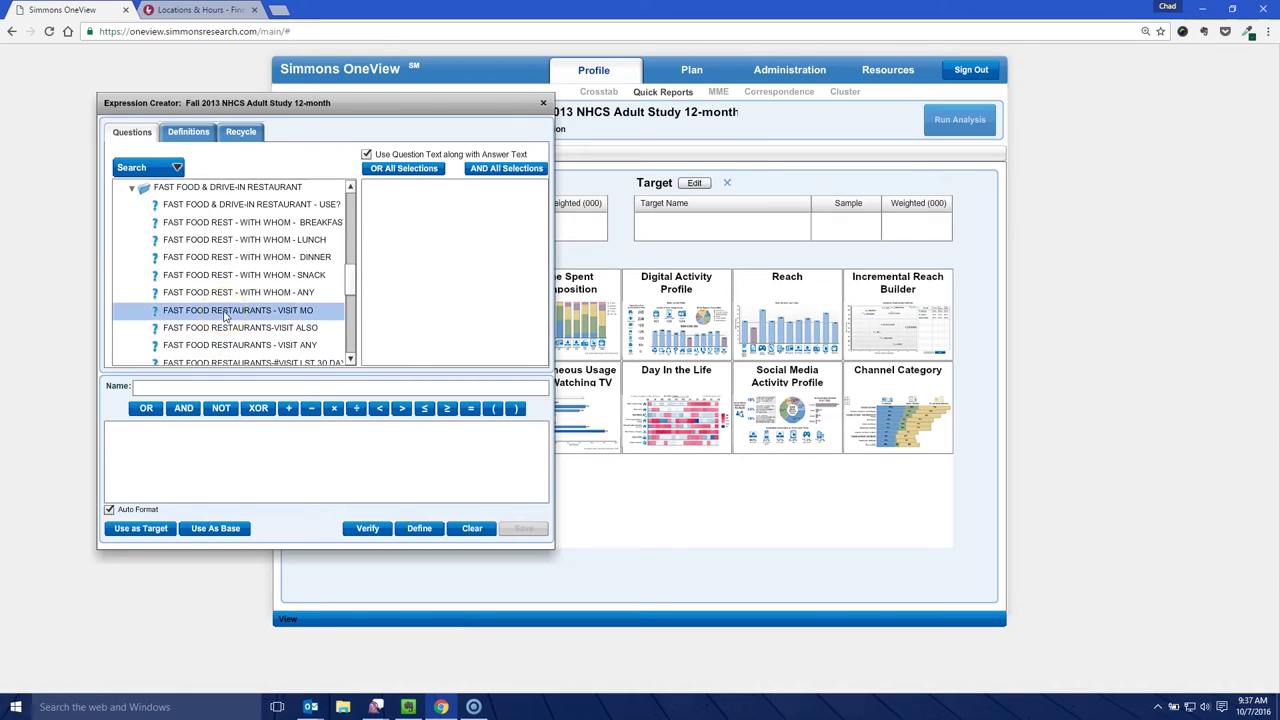
pyautogui.scroll(-12, 445, 247)
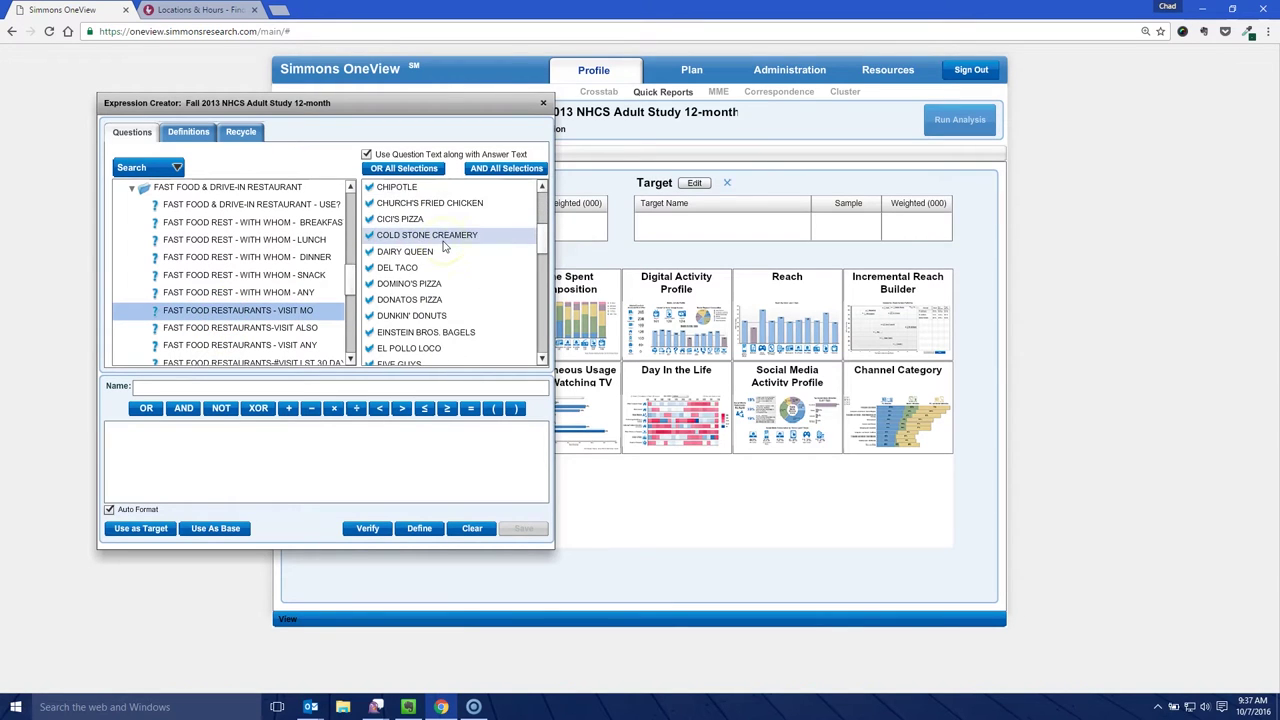
pyautogui.scroll(-4, 445, 247)
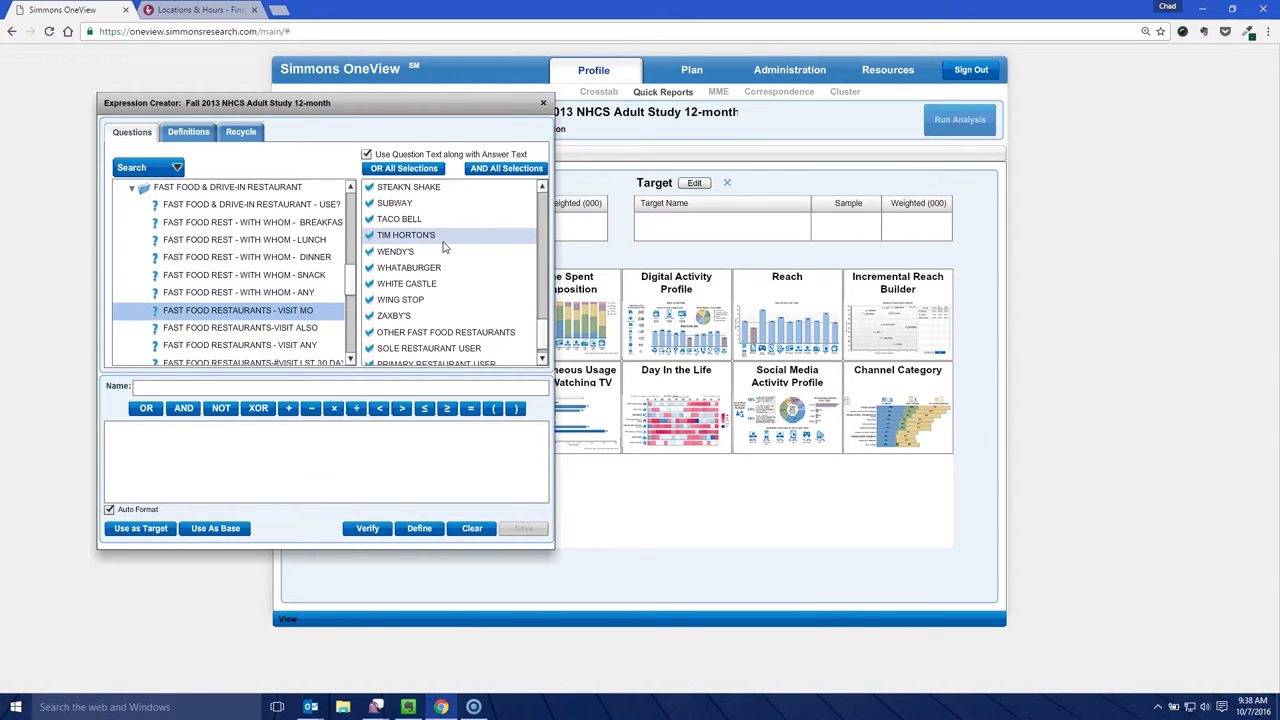
pyautogui.scroll(-1, 445, 247)
pyautogui.click(392, 301)
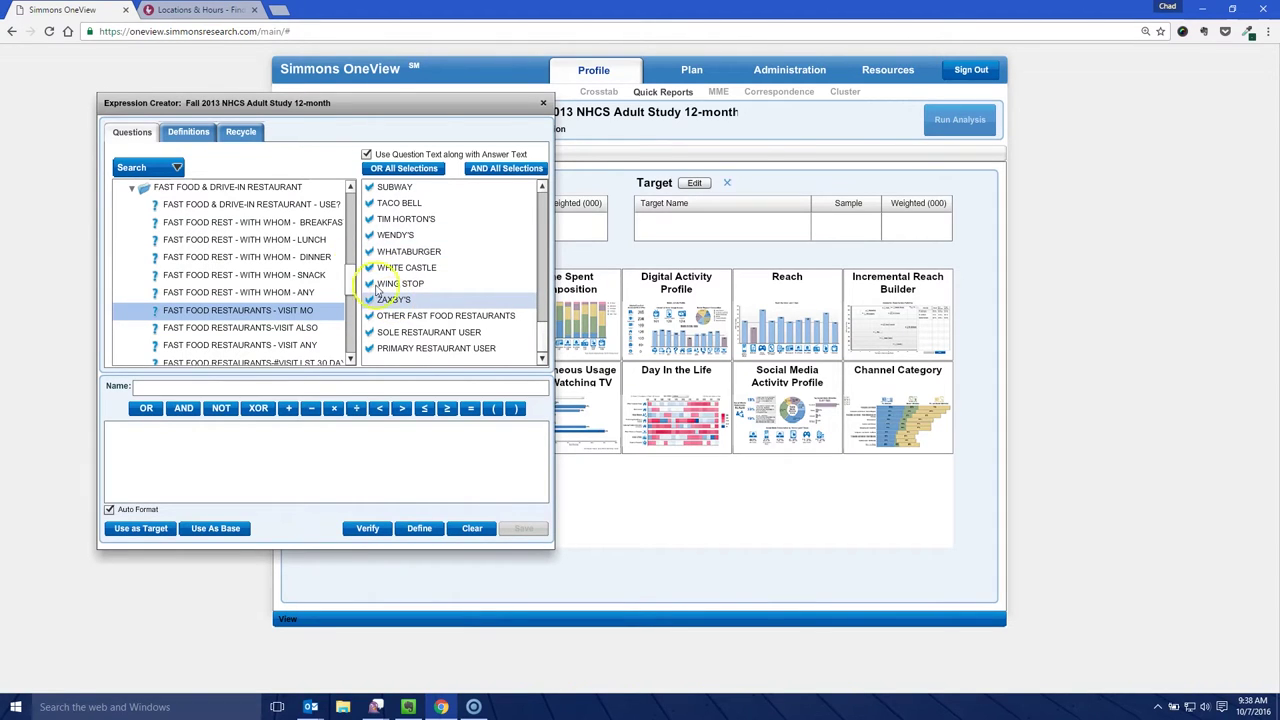
pyautogui.click(177, 168)
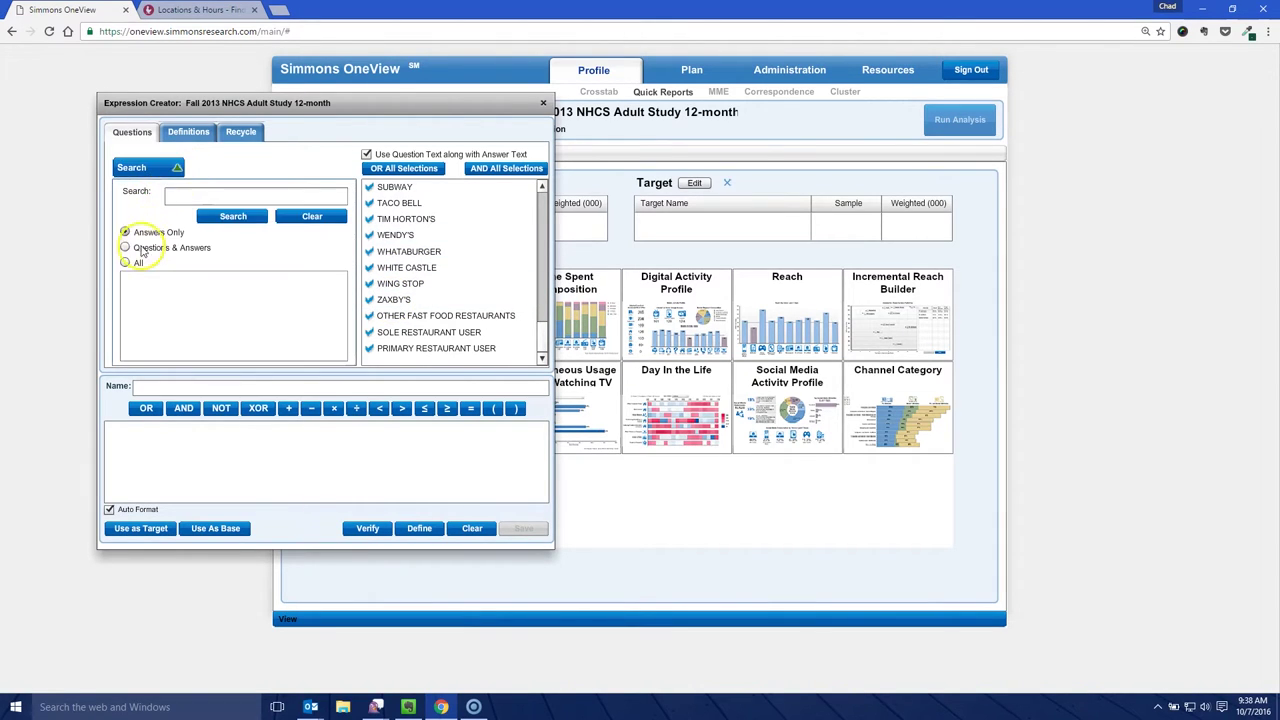
# Step: Search all questions and answers for 'zaxby'
pyautogui.click(126, 263)
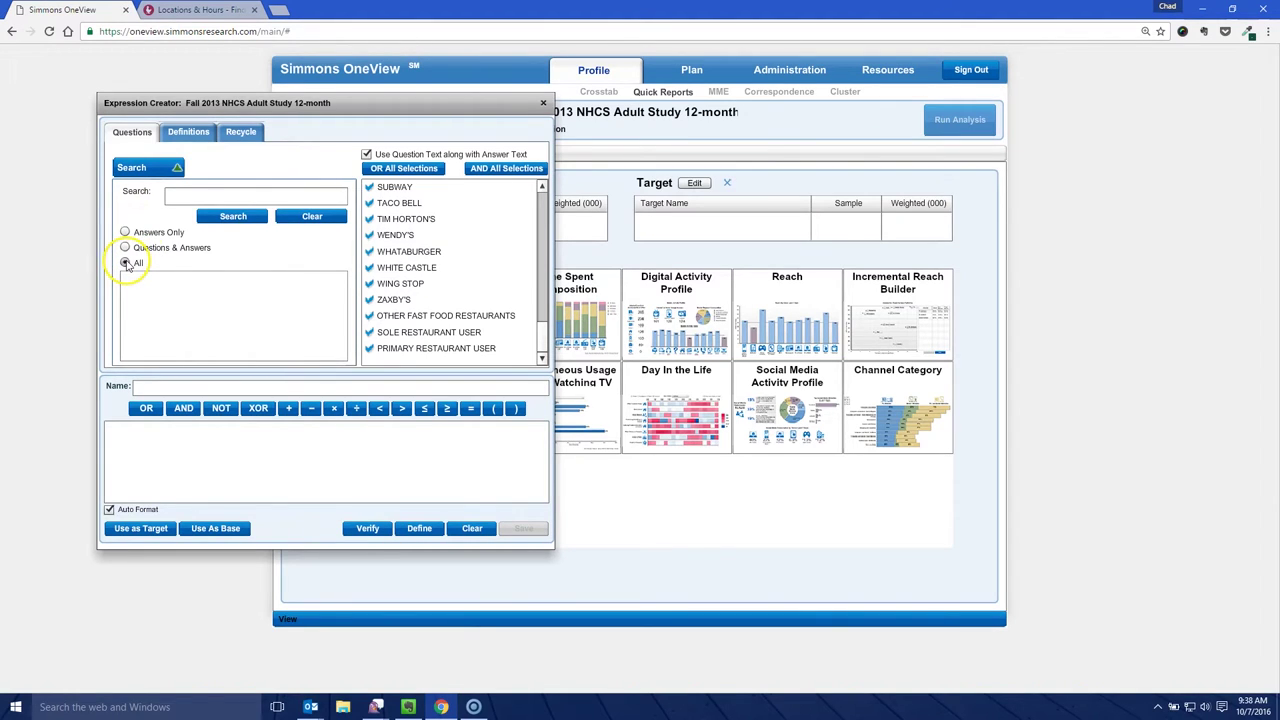
pyautogui.click(187, 197)
pyautogui.write('za')
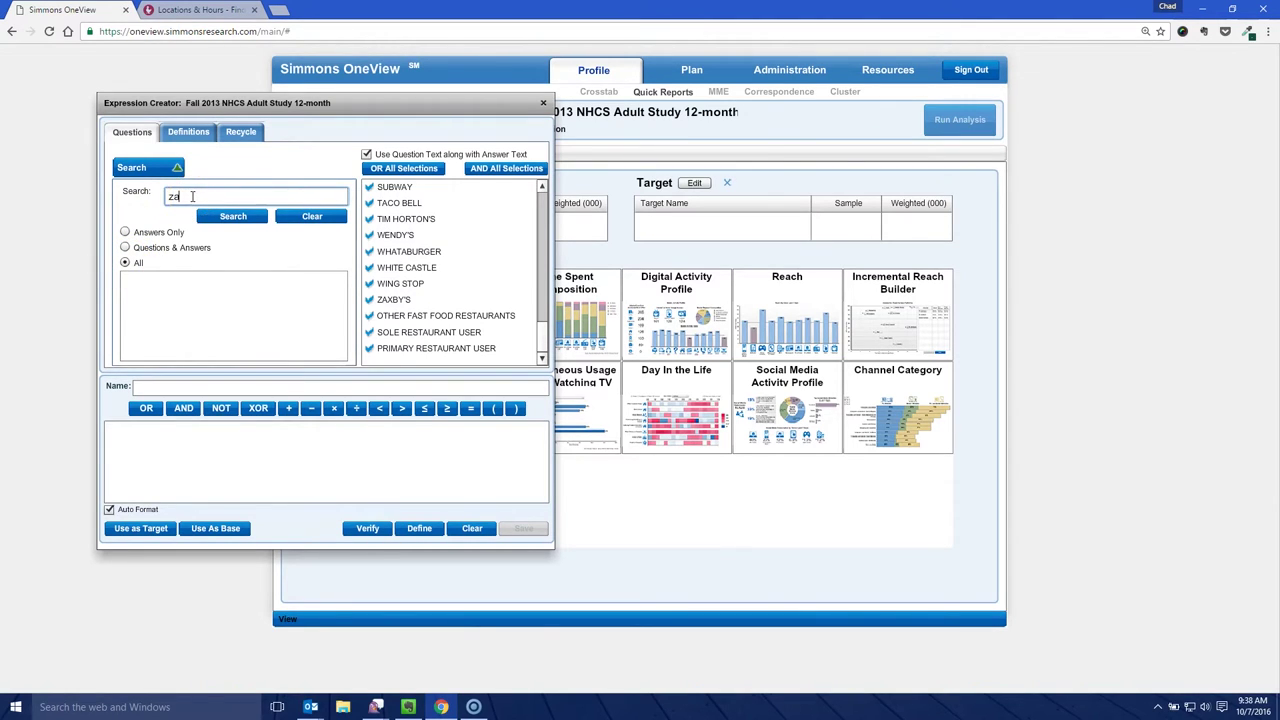
pyautogui.write('b')
pyautogui.press('BackSpace')
pyautogui.write('xy')
pyautogui.press('BackSpace')
pyautogui.click(221, 218)
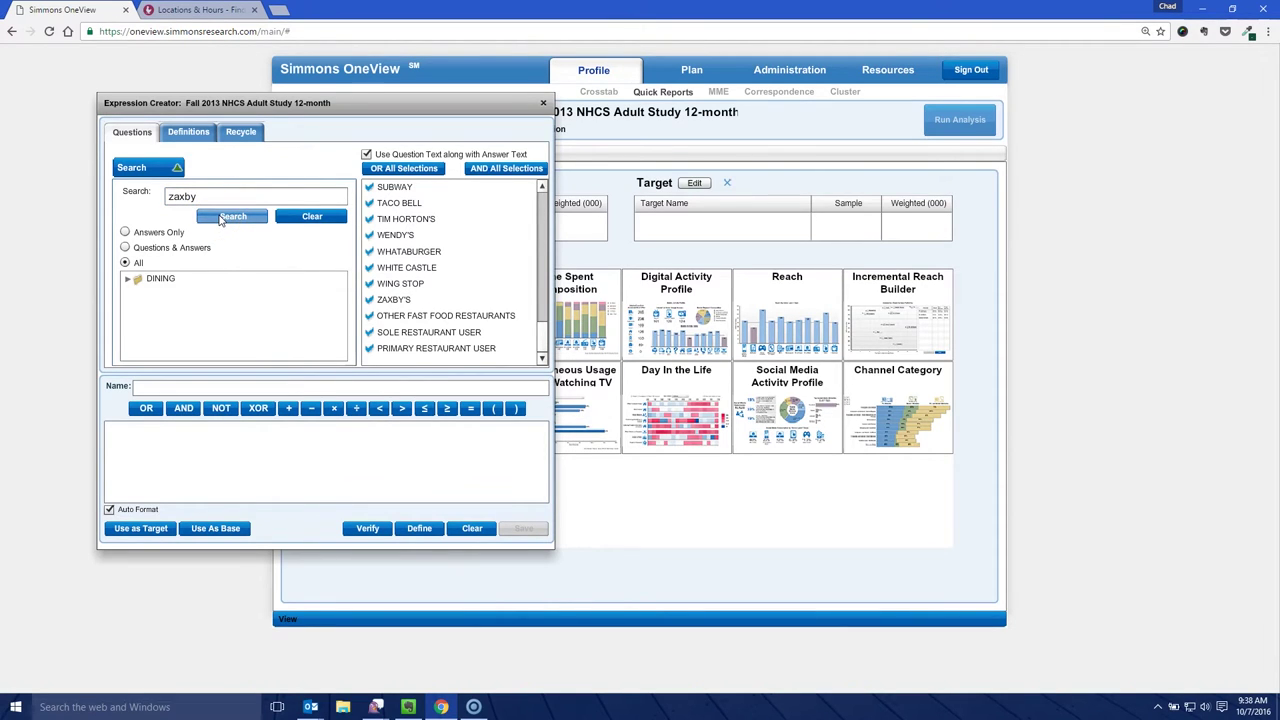
# Step: Set Target to FAST FOOD RESTAURANTS - VISIT MO: ZAXBY'S (sample 210, weighted 2,765)
pyautogui.click(125, 281)
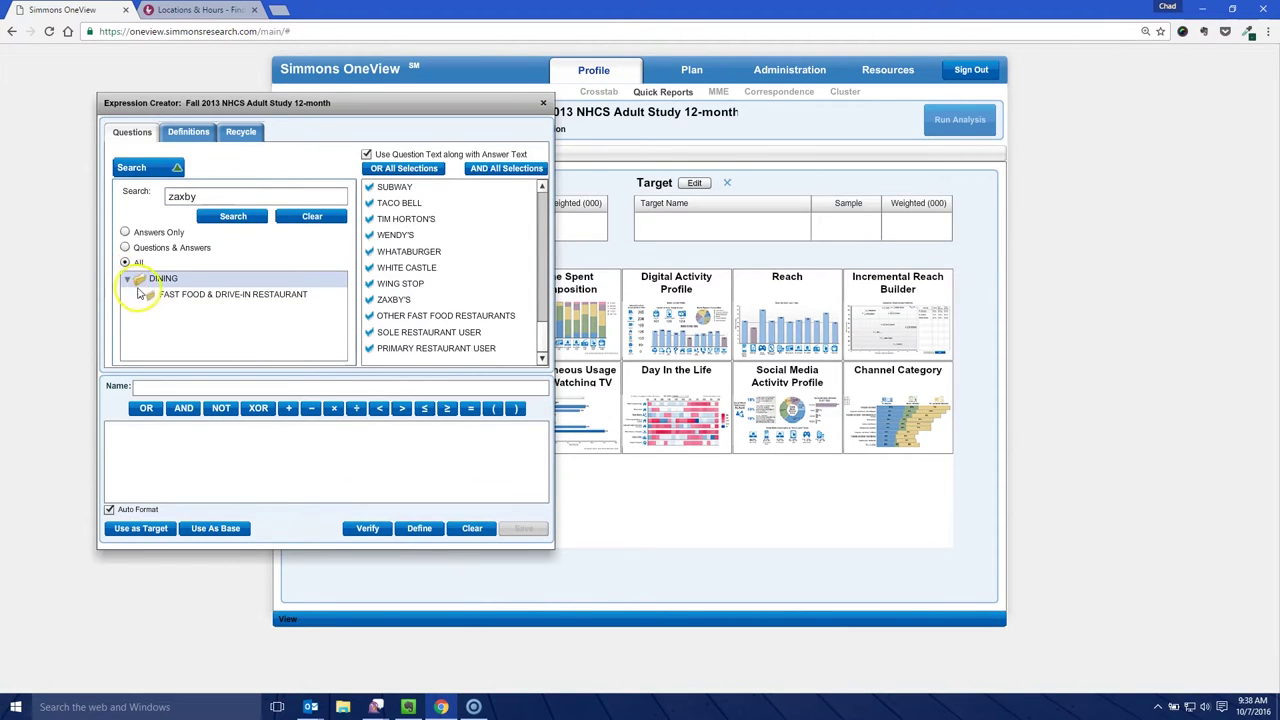
pyautogui.click(140, 294)
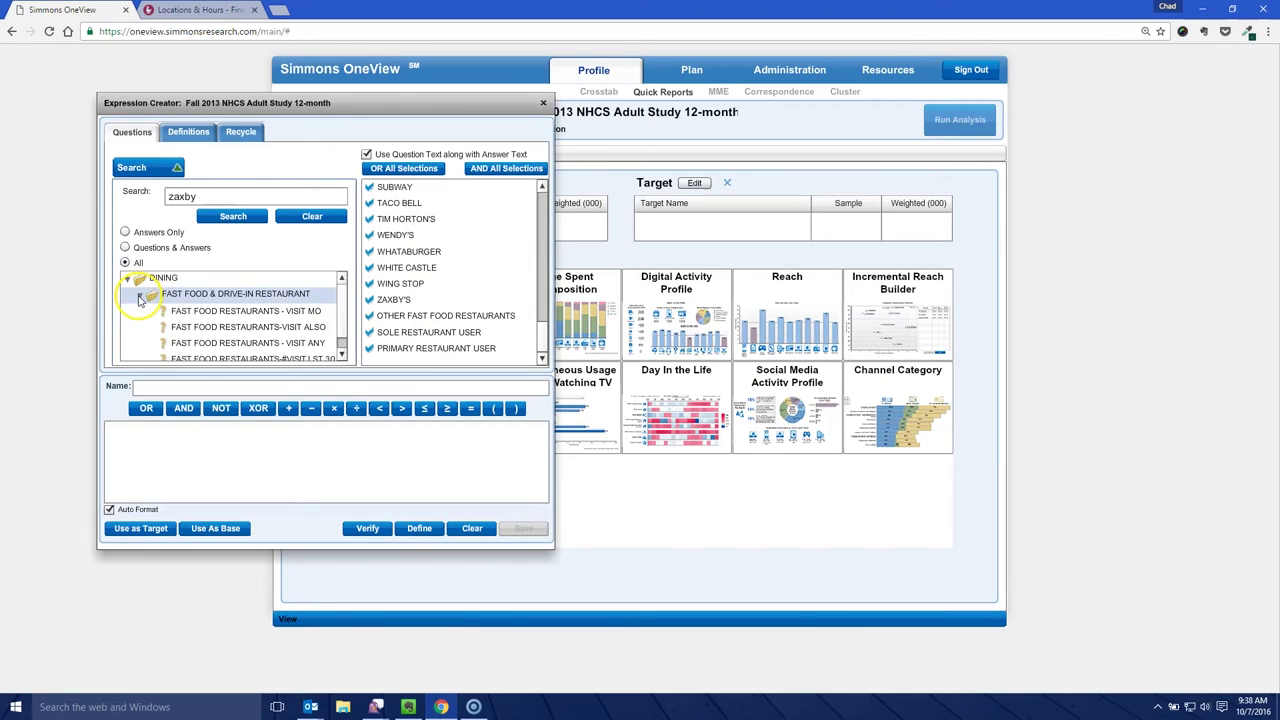
pyautogui.click(222, 340)
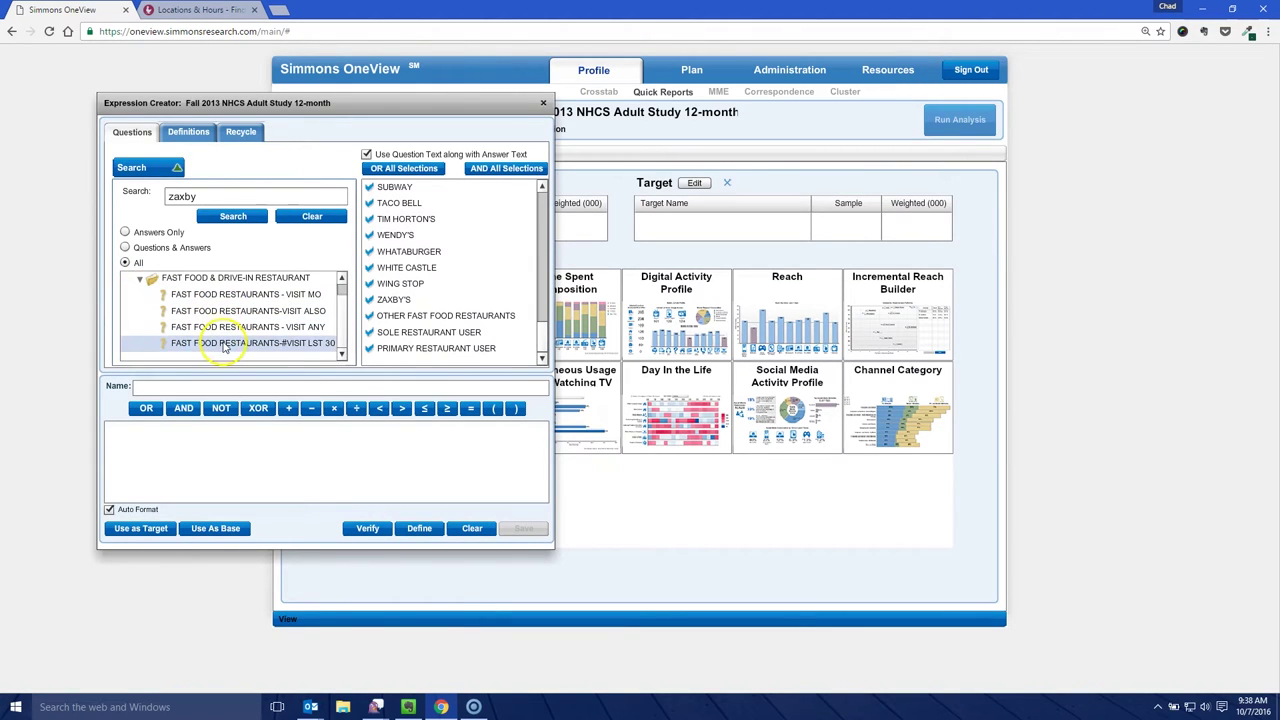
pyautogui.click(228, 344)
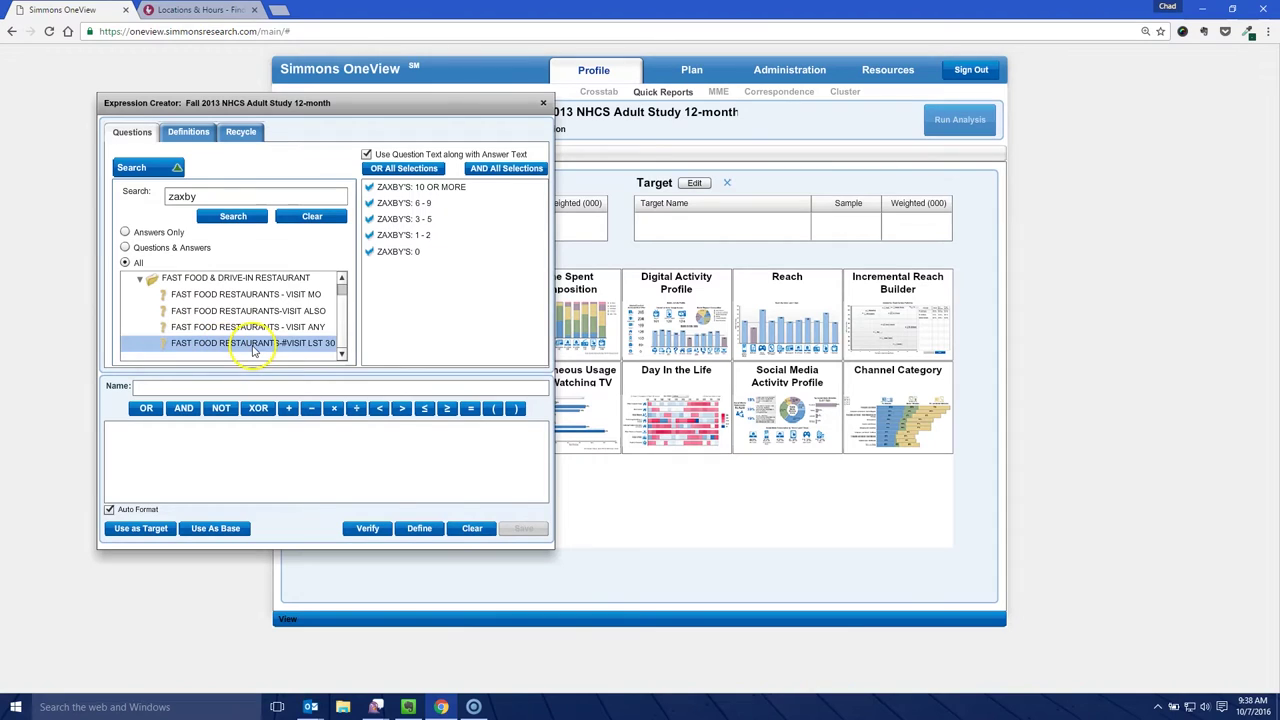
pyautogui.click(417, 191)
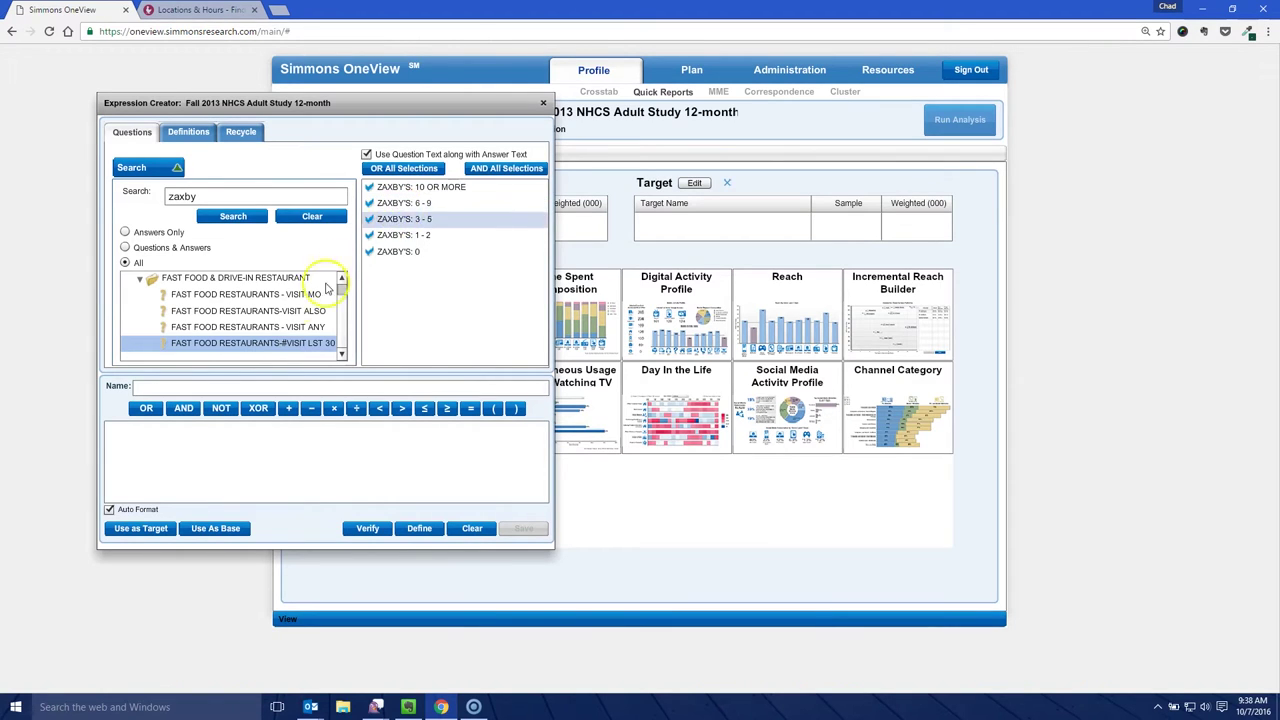
pyautogui.click(250, 295)
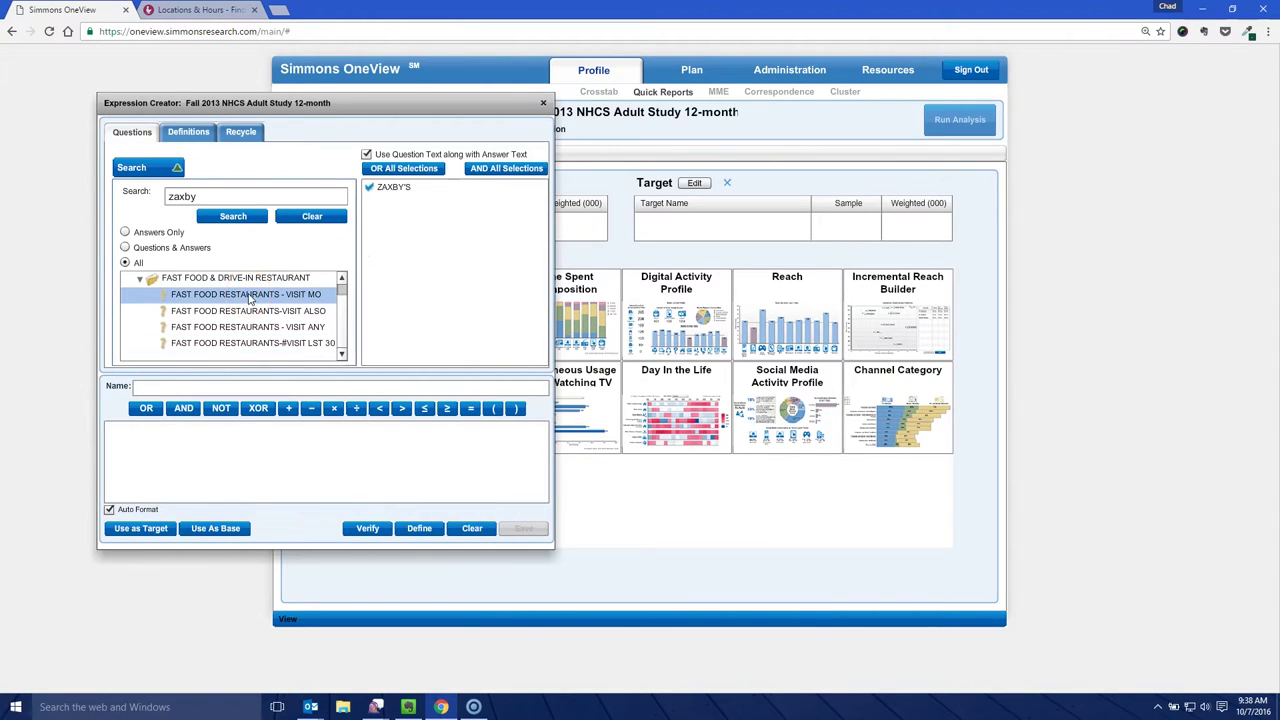
pyautogui.moveTo(375, 190); pyautogui.dragTo(711, 214)
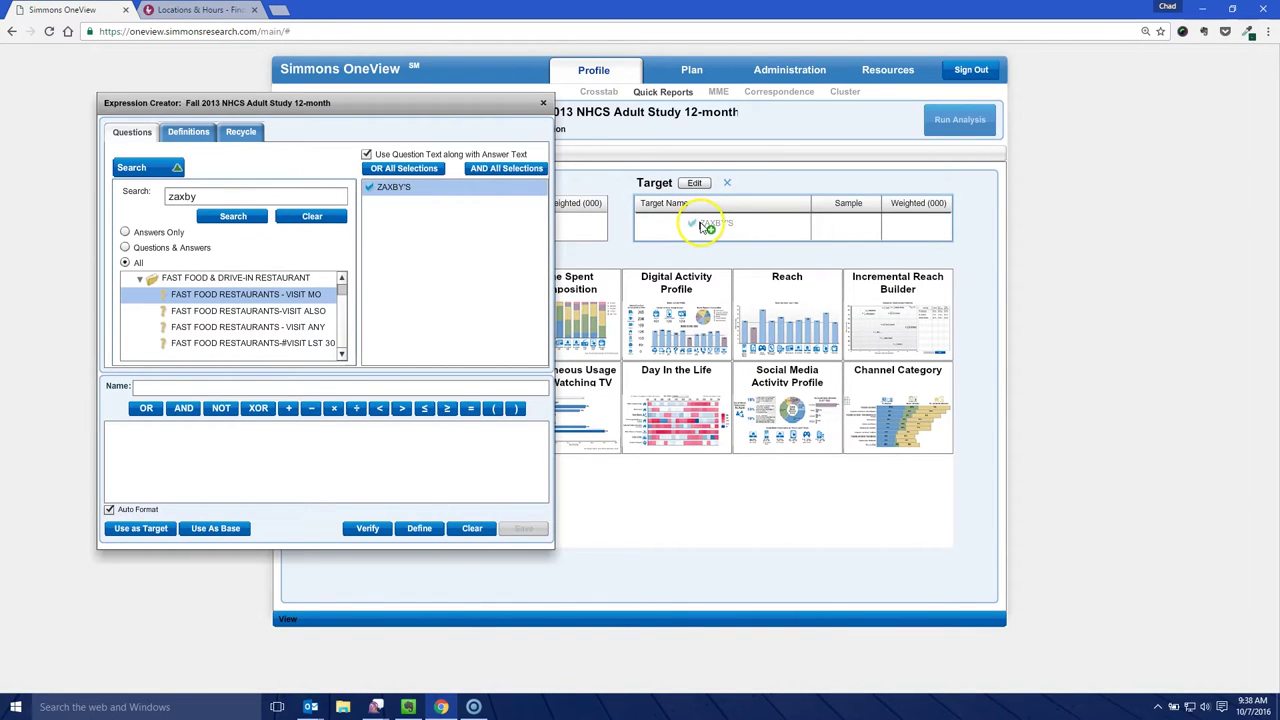
pyautogui.click(543, 103)
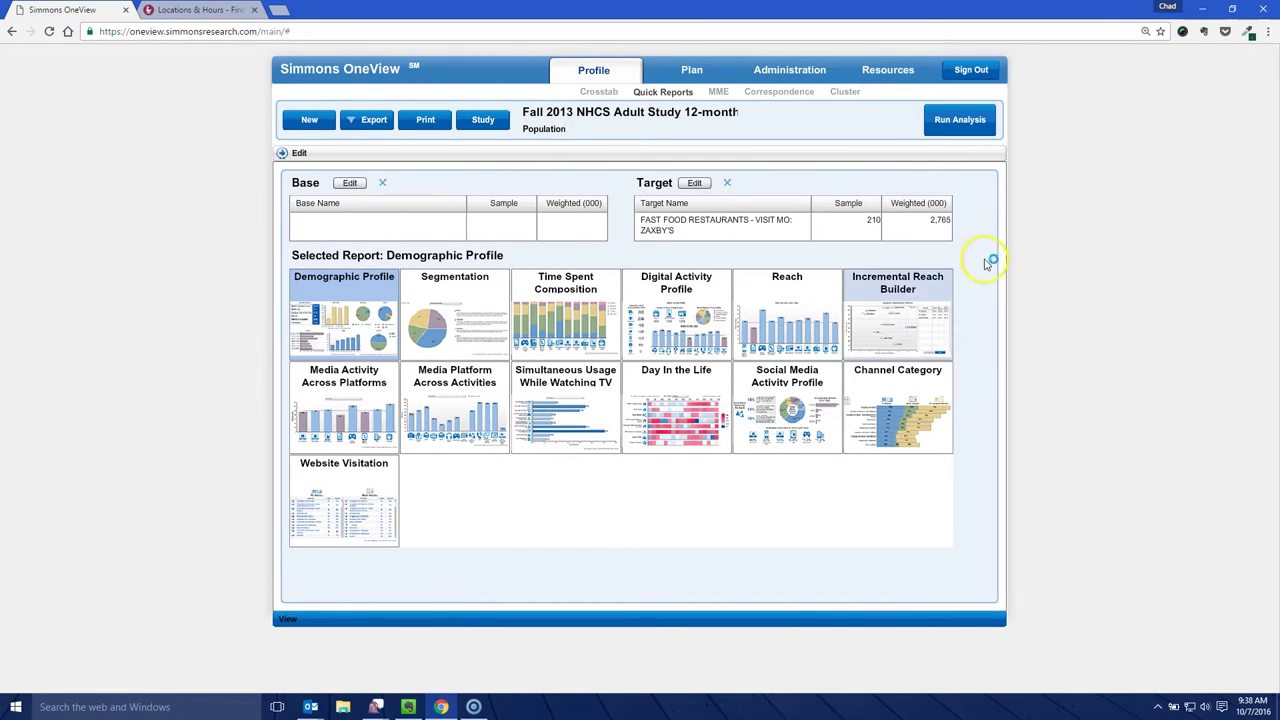
# Step: Run the Demographic Profile analysis for the Zaxby's visitor target
pyautogui.click(875, 222)
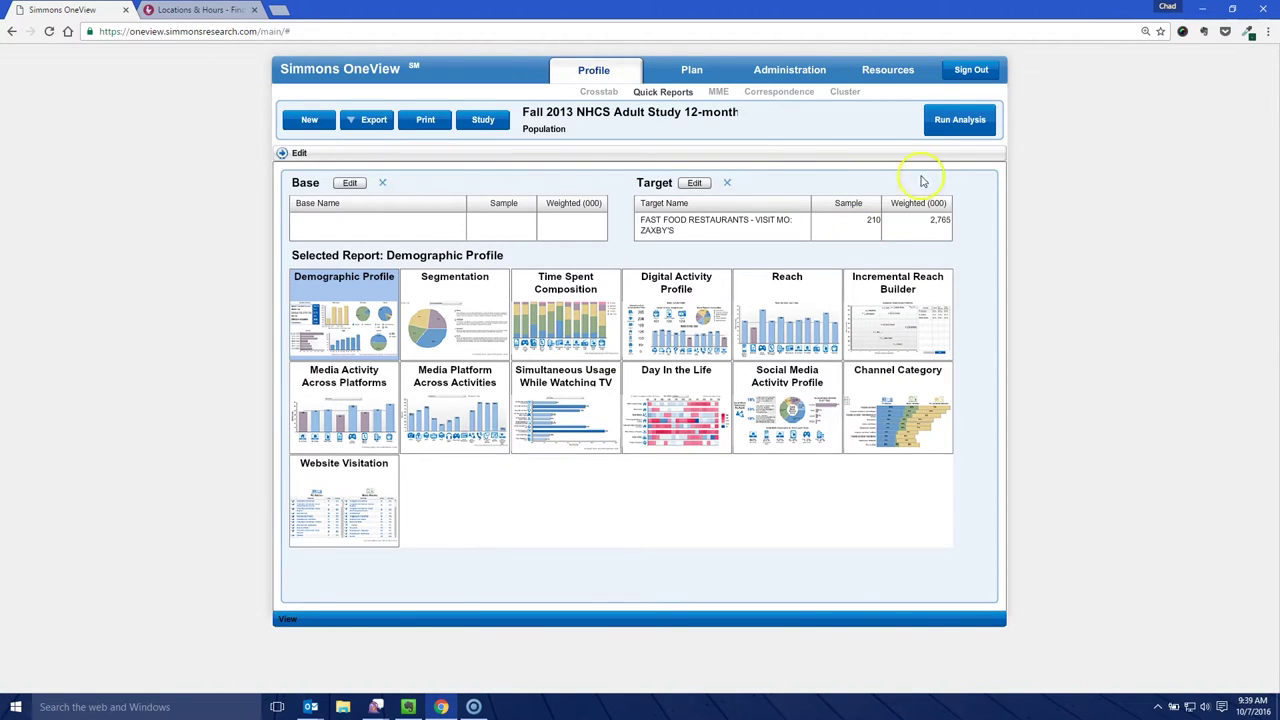
pyautogui.click(963, 121)
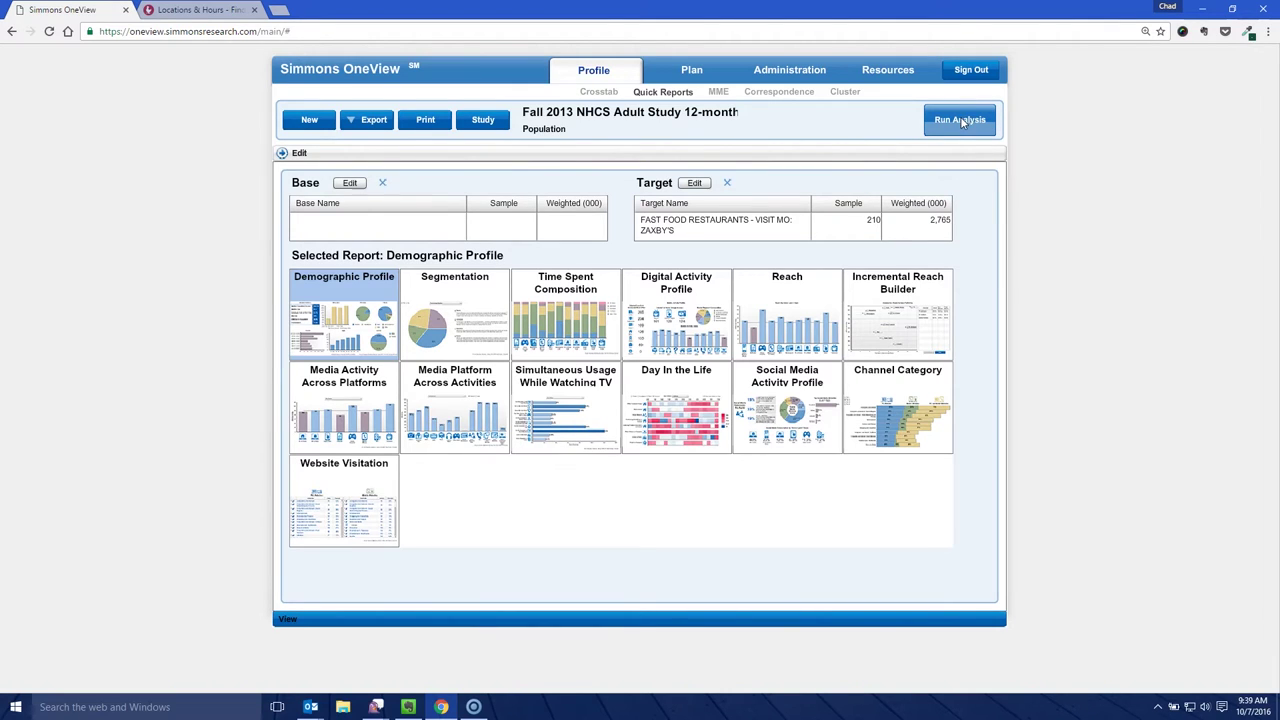
pyautogui.click(859, 152)
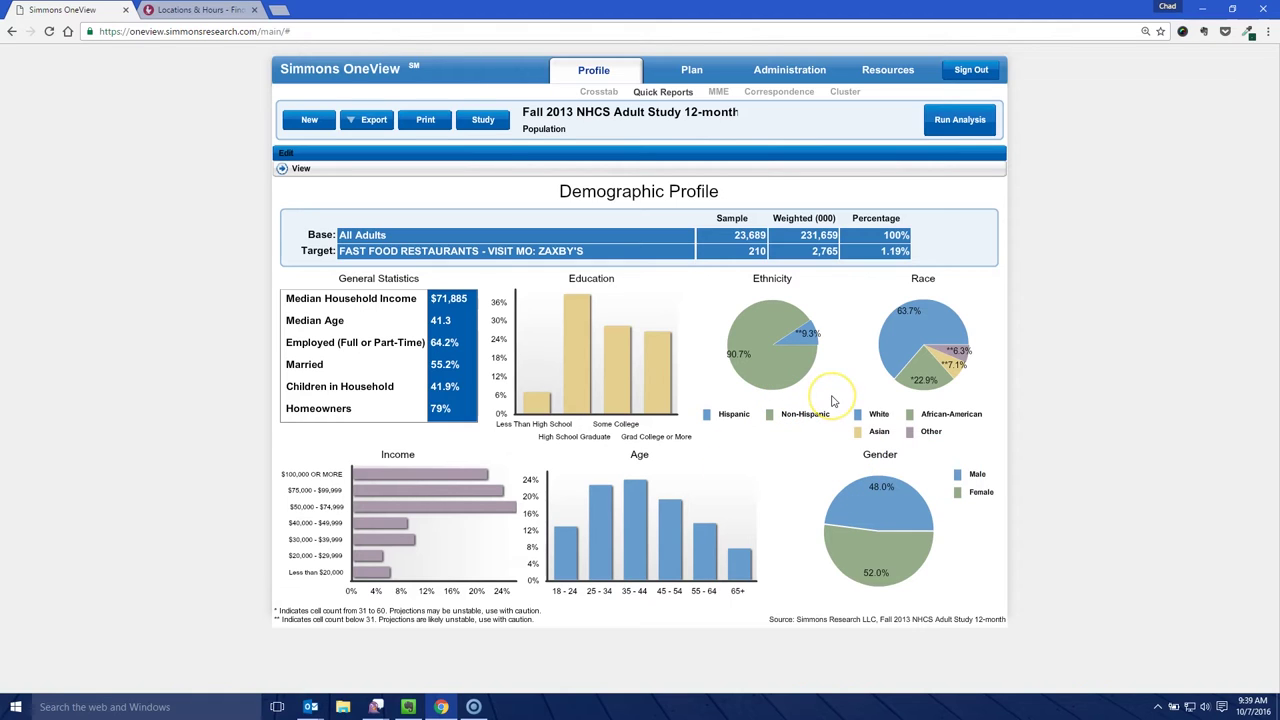
# Step: Review the Zaxby's Demographic Profile report, then return to the base and target setup
pyautogui.moveTo(921, 380)
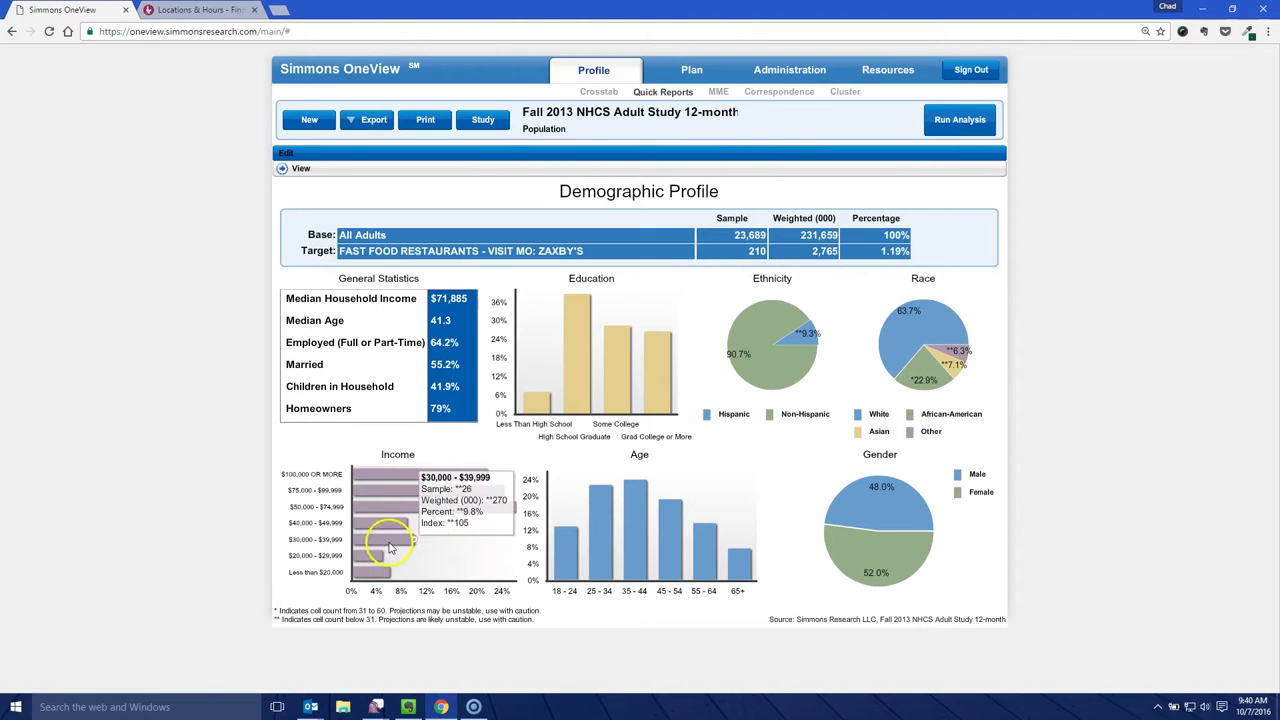
pyautogui.click(285, 154)
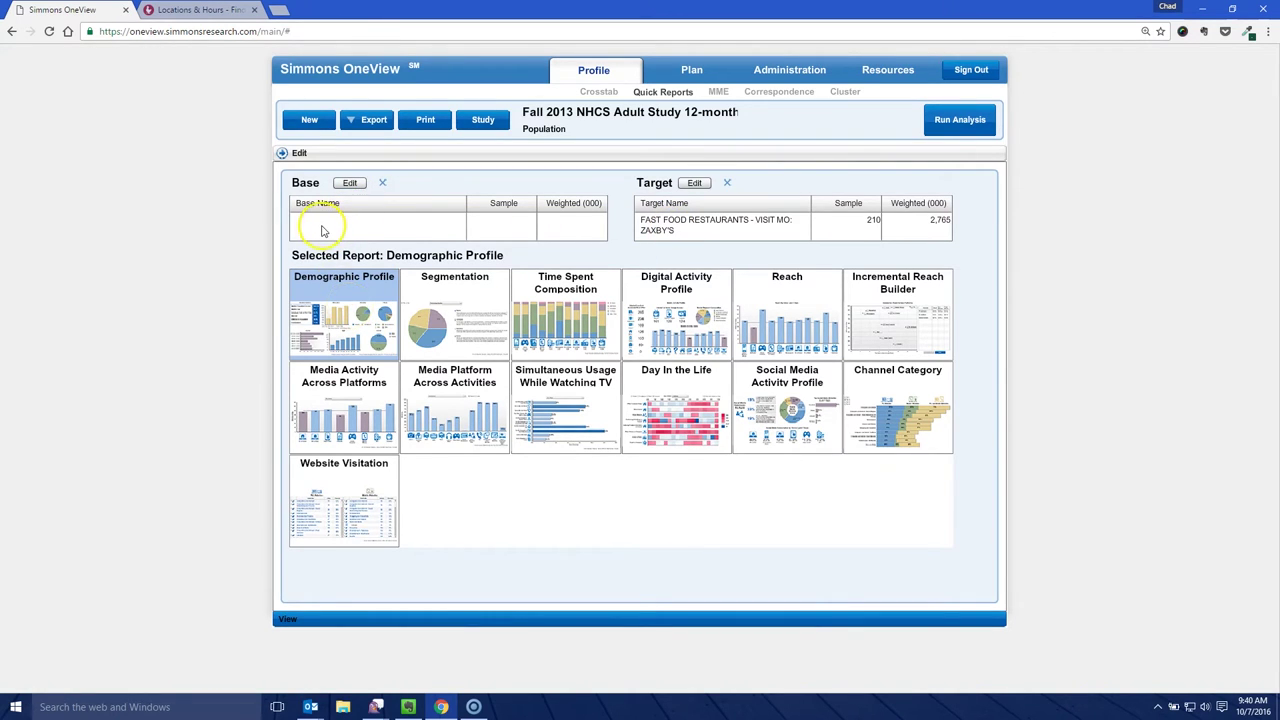
# Step: Open the base editor and navigate to LIFESTYLE (DEMOGRAPHICS) > STATE CODES
pyautogui.click(348, 185)
pyautogui.click(366, 192)
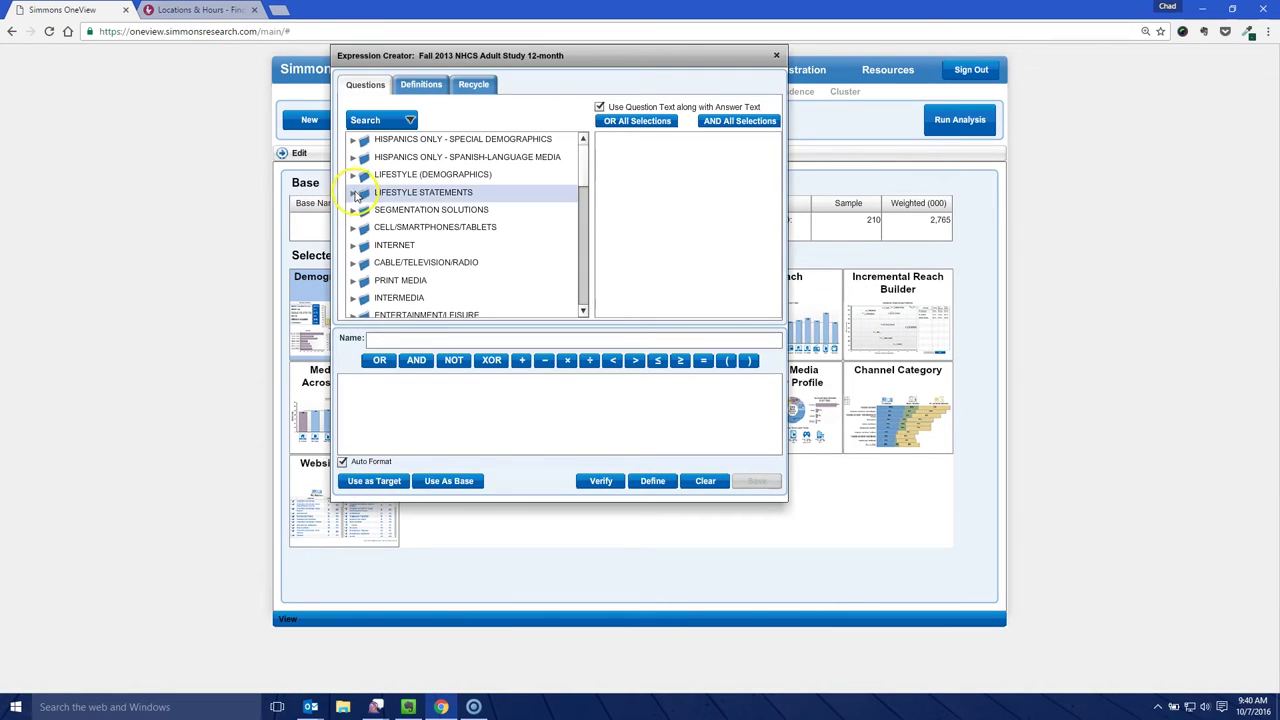
pyautogui.click(360, 228)
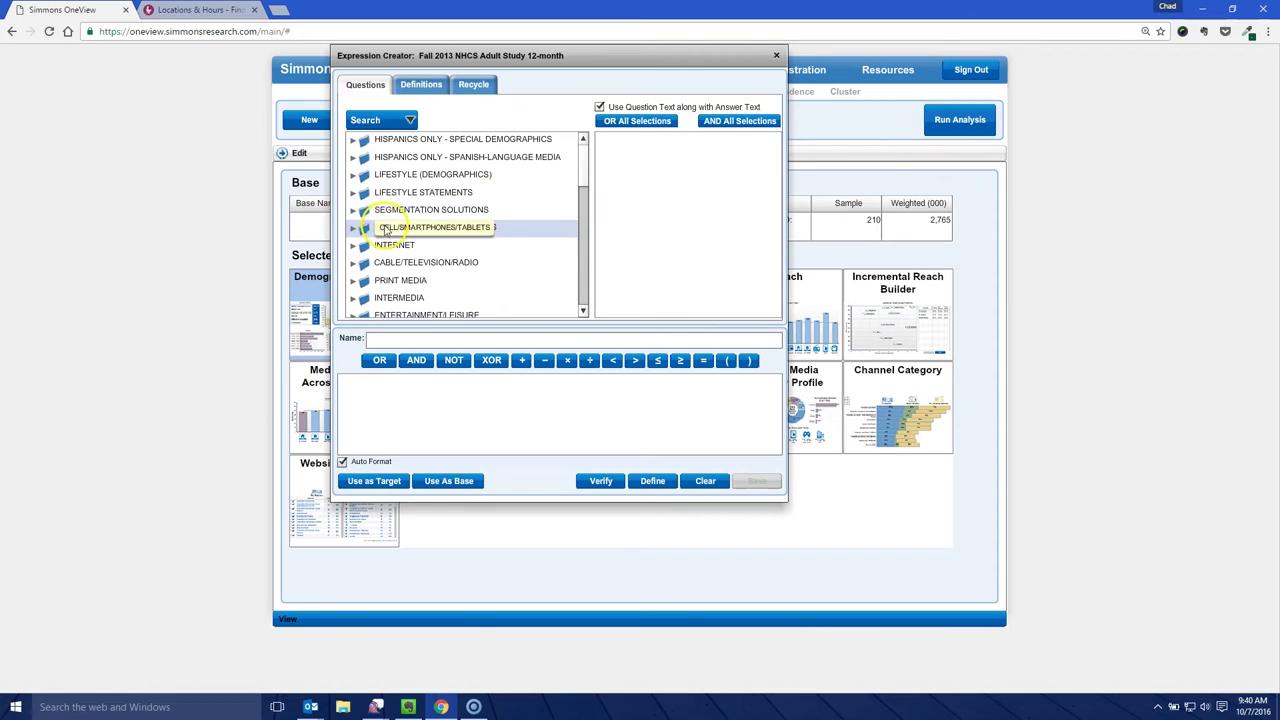
pyautogui.click(368, 209)
pyautogui.click(355, 176)
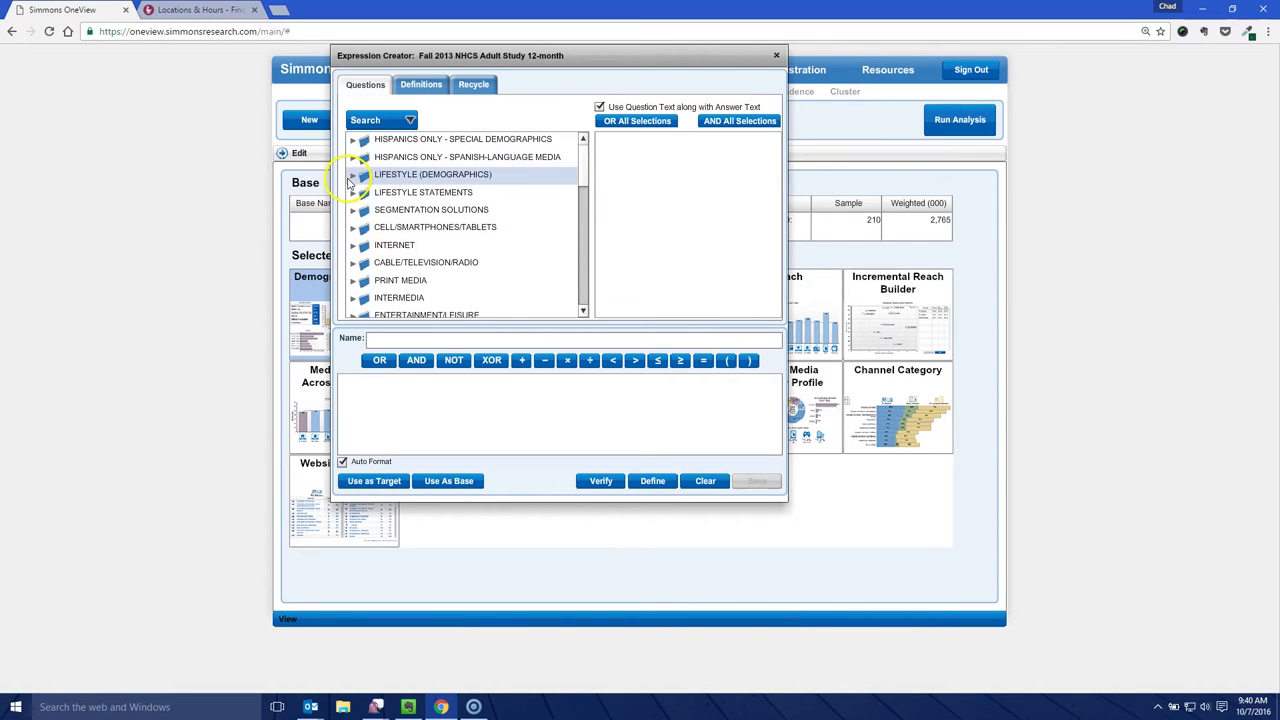
pyautogui.click(352, 176)
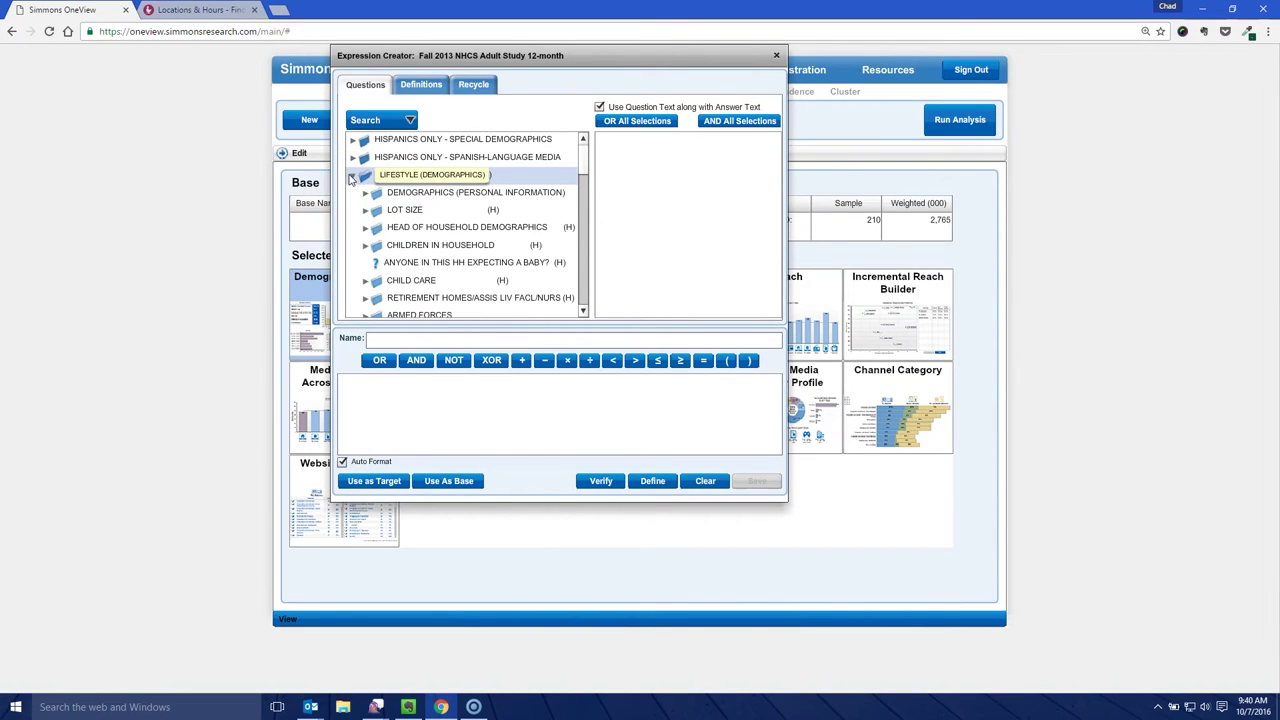
pyautogui.click(398, 250)
pyautogui.scroll(-1, 398, 250)
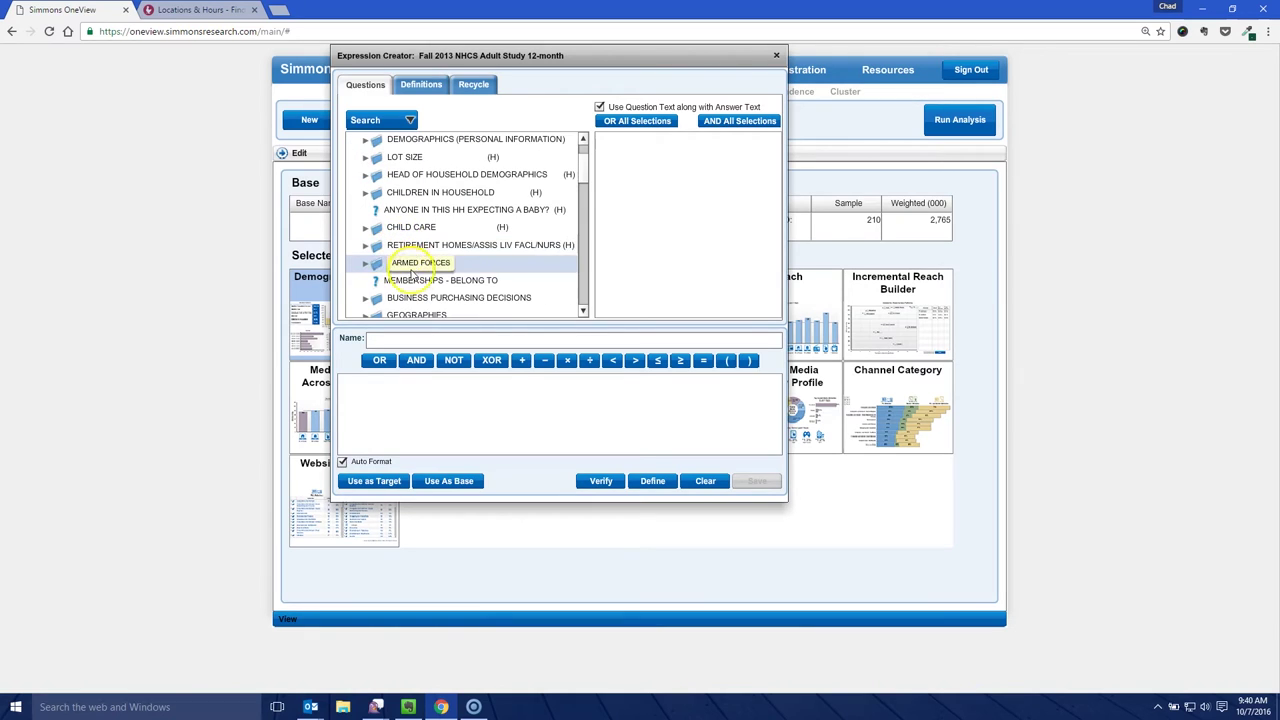
pyautogui.scroll(-1, 415, 268)
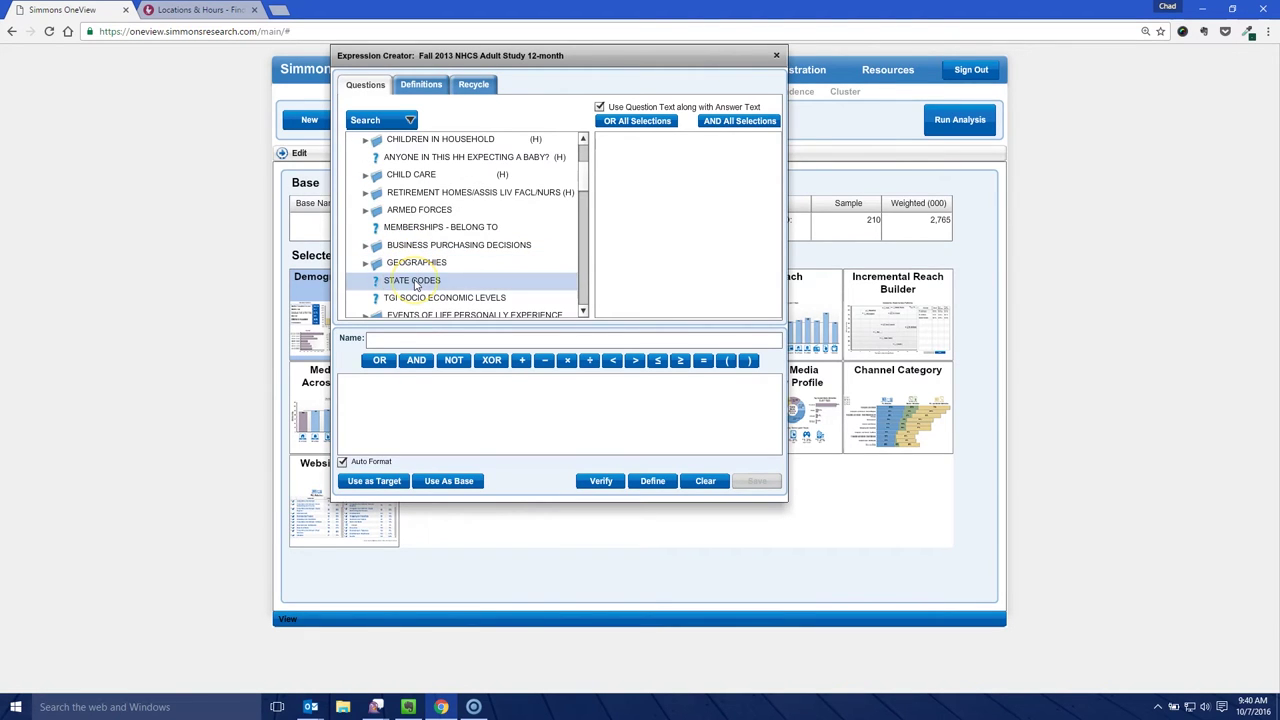
pyautogui.click(415, 282)
# Step: Set the Base to STATE CODES: TENNESSEE (TN), sample 260, weighted 4,523
pyautogui.moveTo(563, 57); pyautogui.dragTo(794, 86)
pyautogui.scroll(-4, 914, 257)
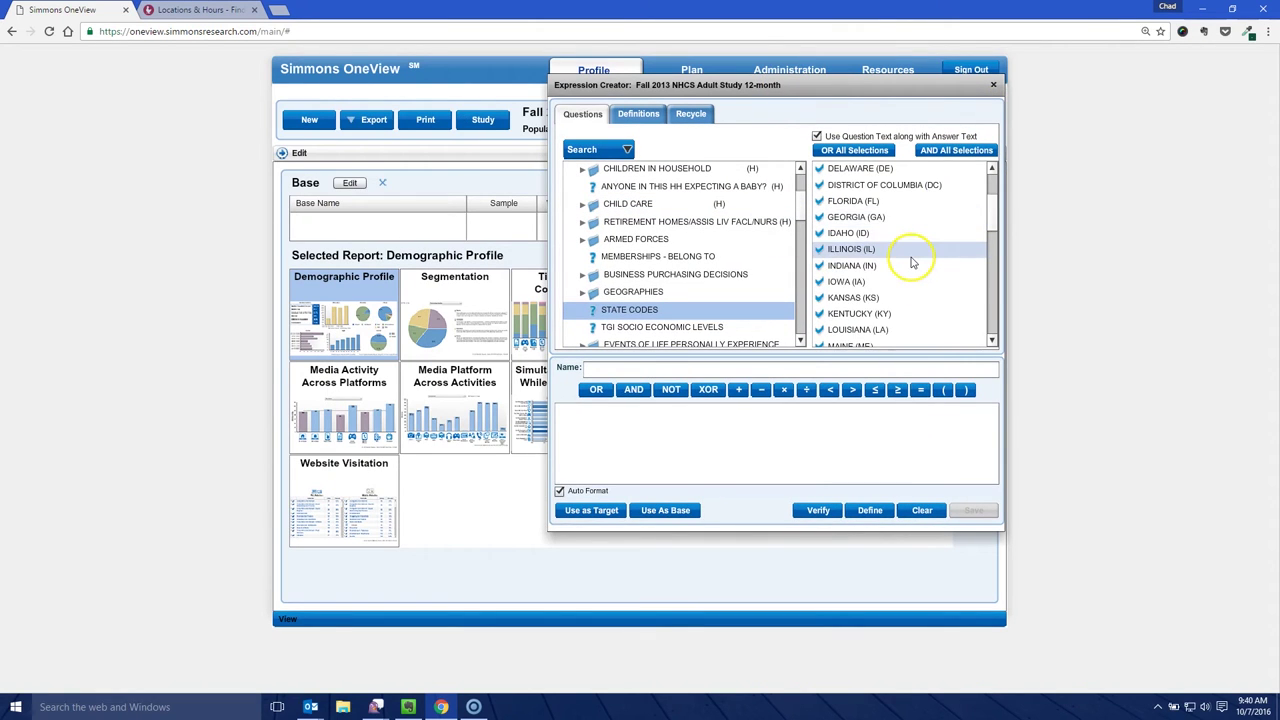
pyautogui.scroll(-6, 898, 252)
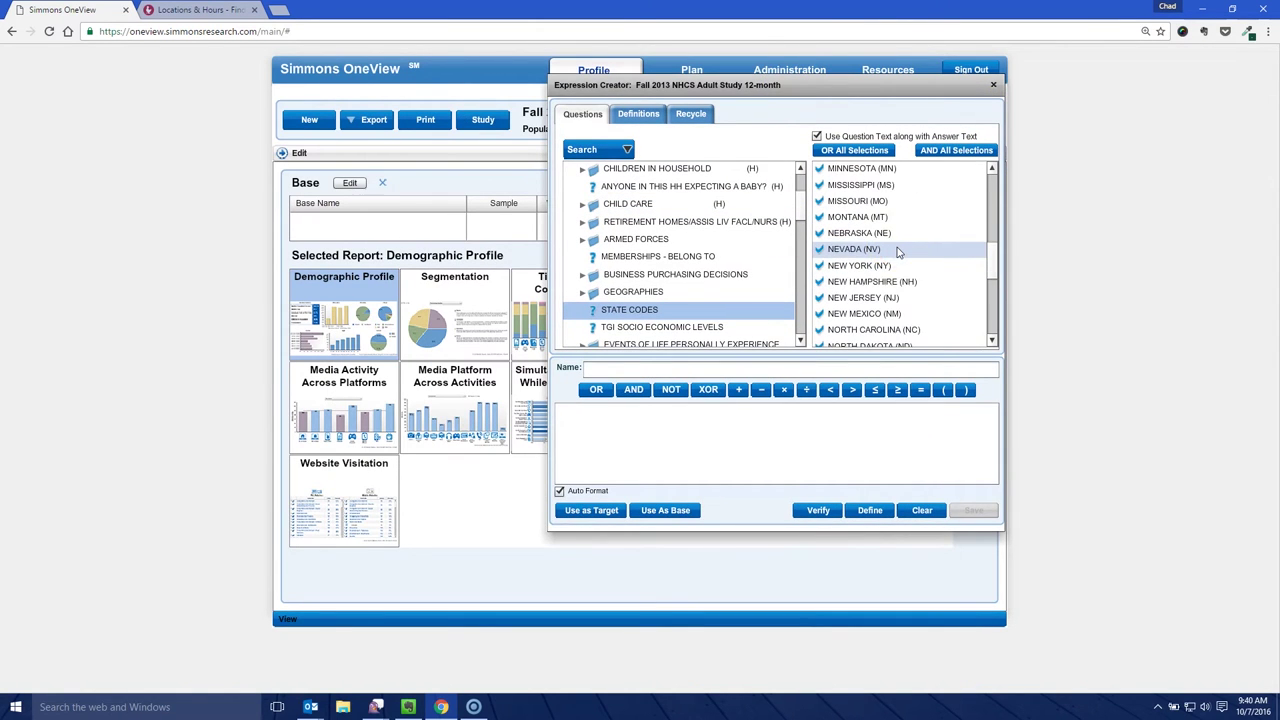
pyautogui.scroll(-2, 898, 250)
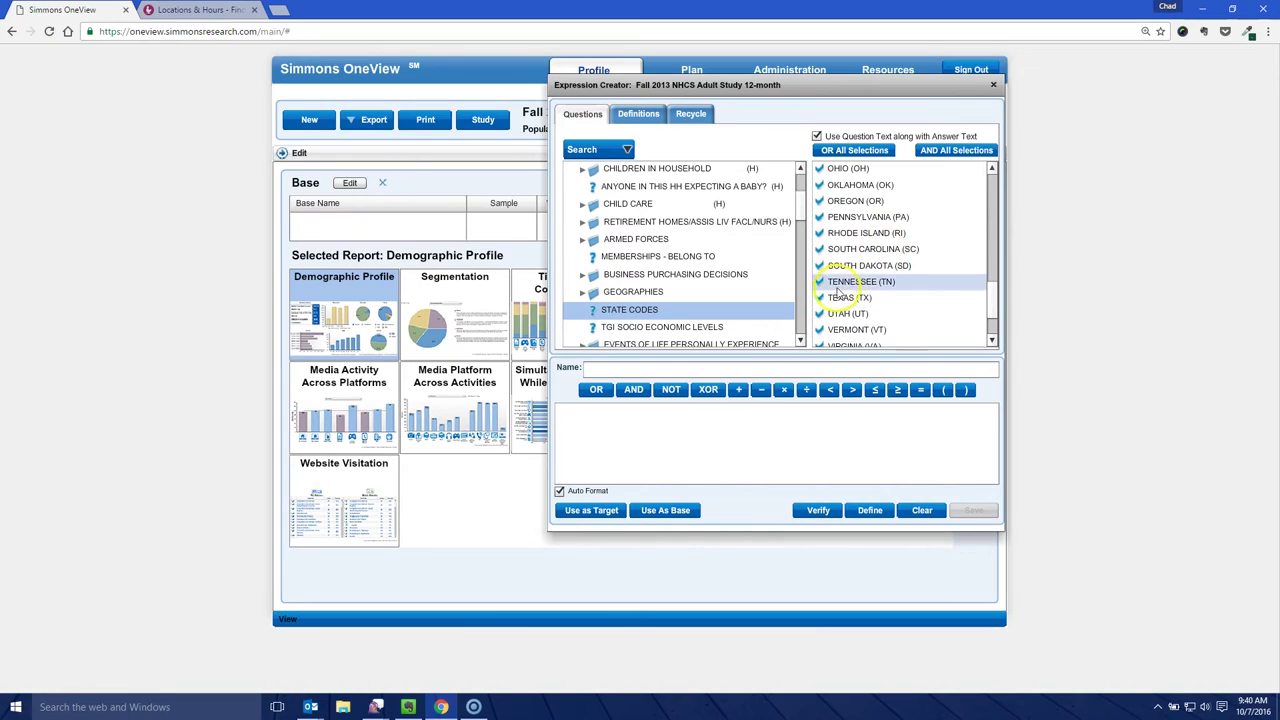
pyautogui.moveTo(858, 283); pyautogui.dragTo(347, 232)
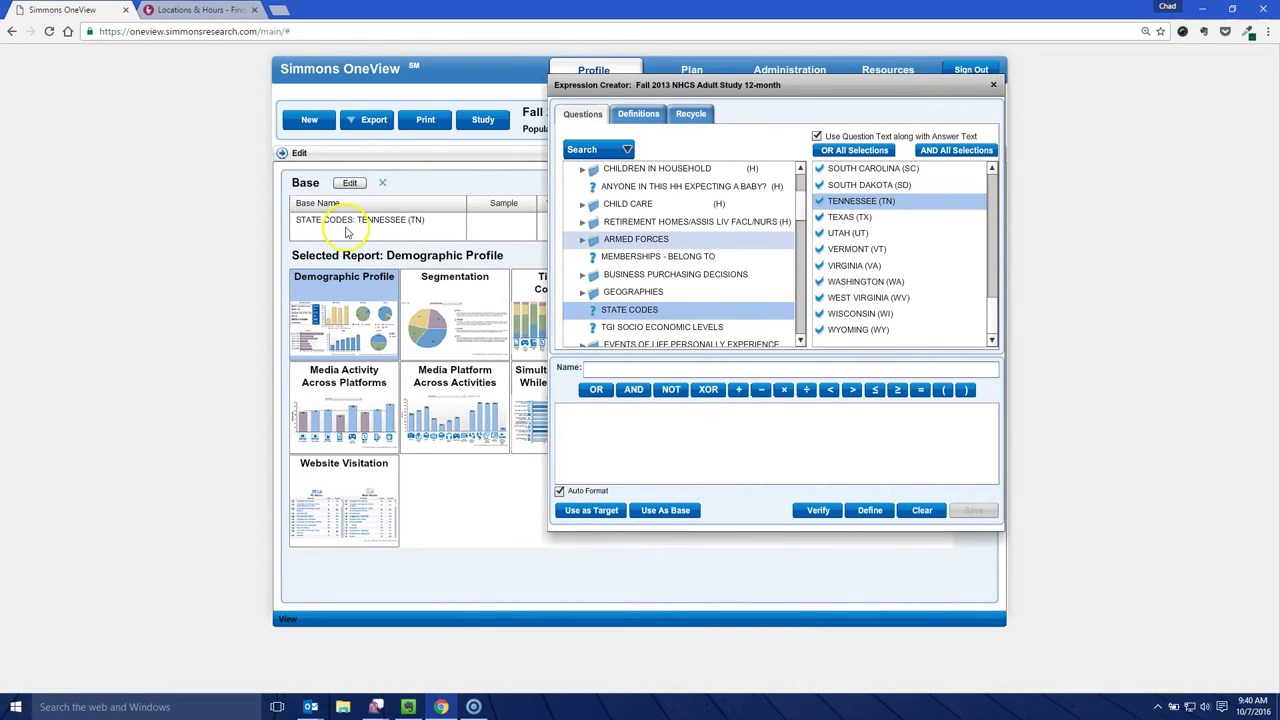
pyautogui.click(994, 86)
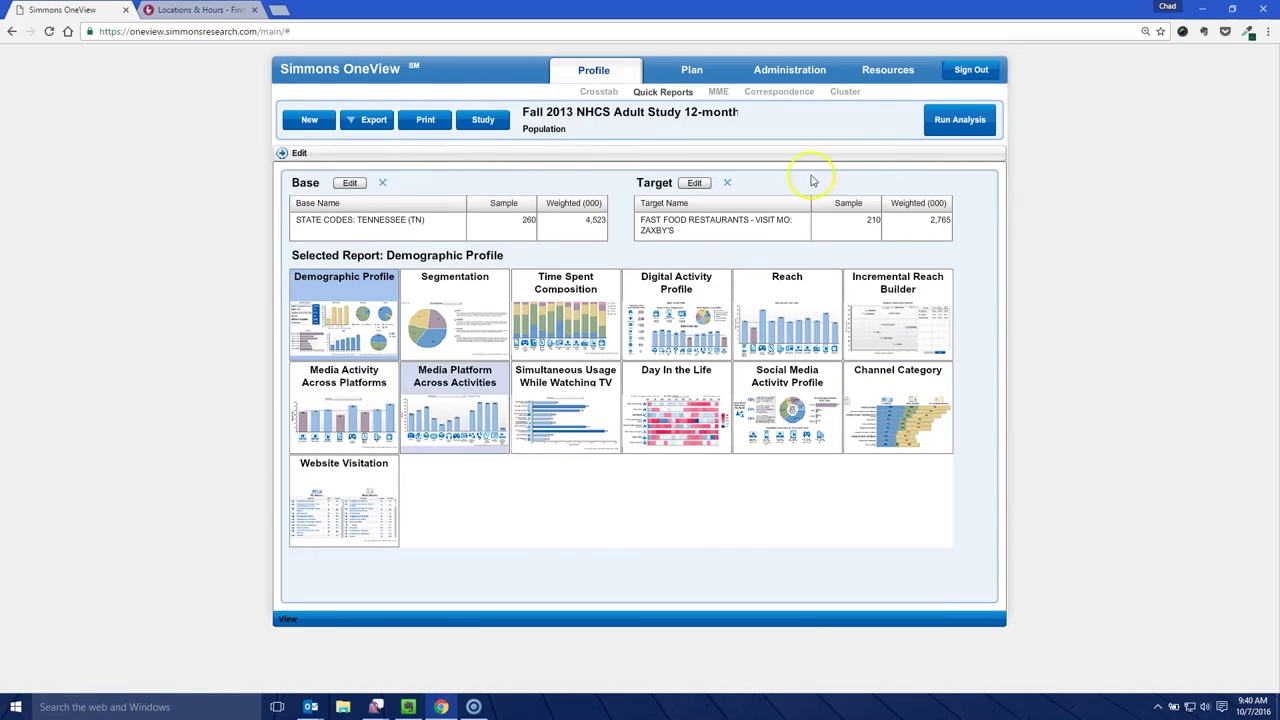
pyautogui.click(961, 122)
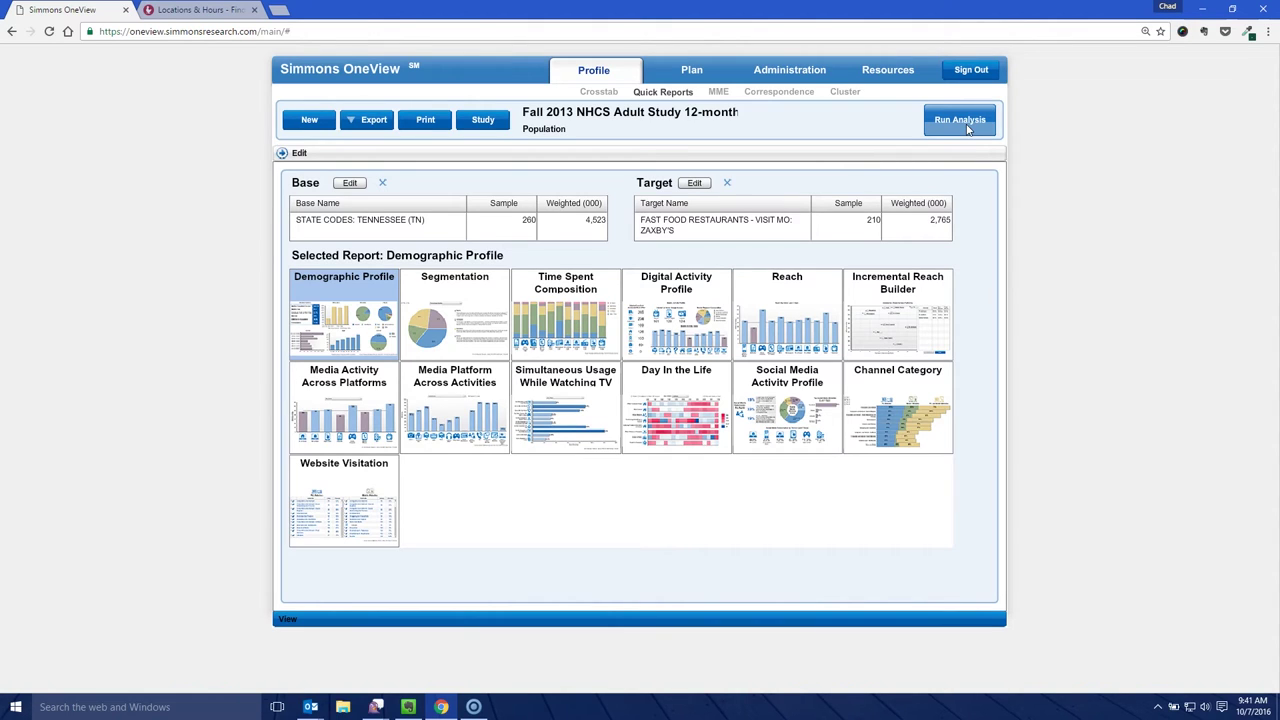
pyautogui.click(967, 126)
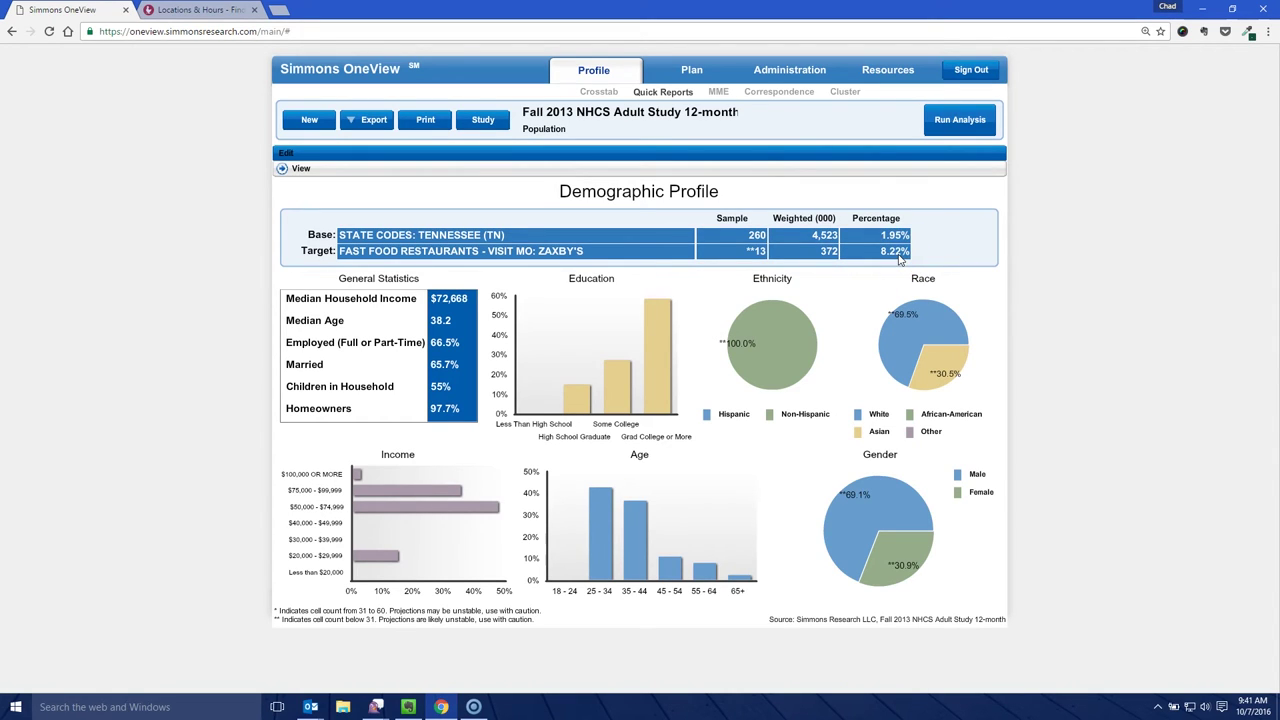
# Step: Switch to the Zaxby's locations map
pyautogui.click(220, 12)
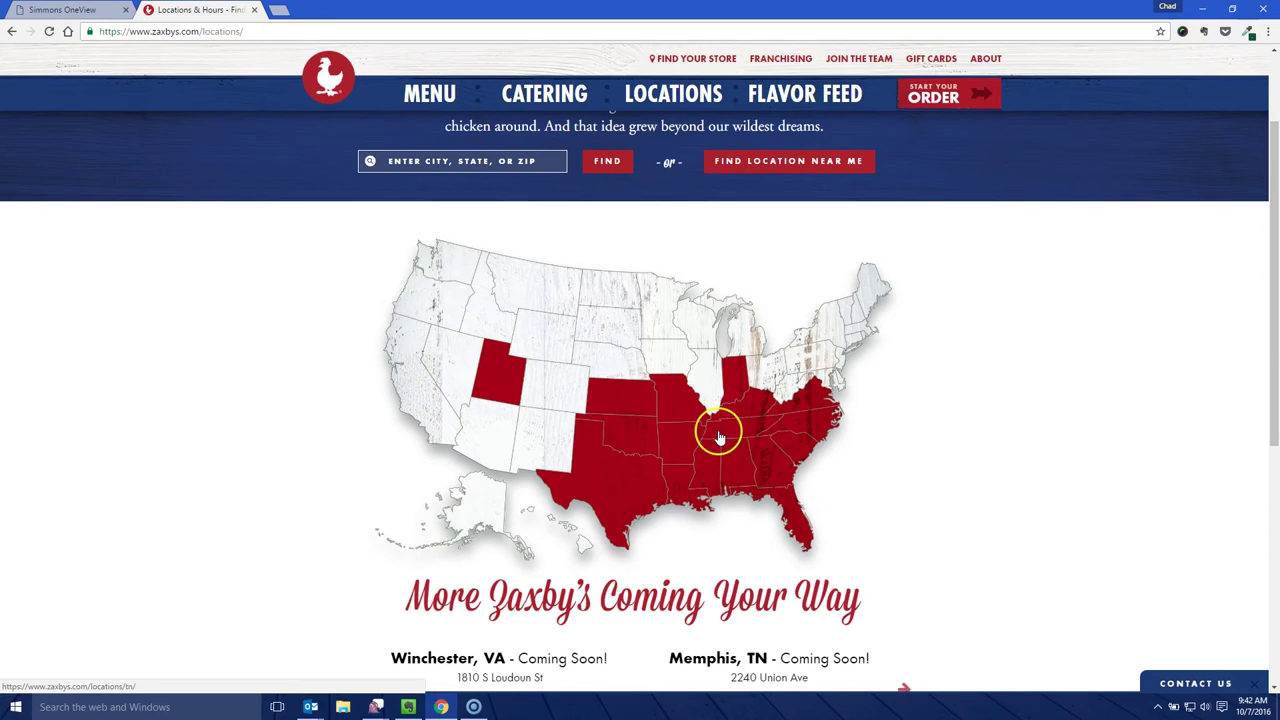
# Step: Remove the Tennessee base in OneView and recheck the Zaxby's locations map
pyautogui.click(62, 10)
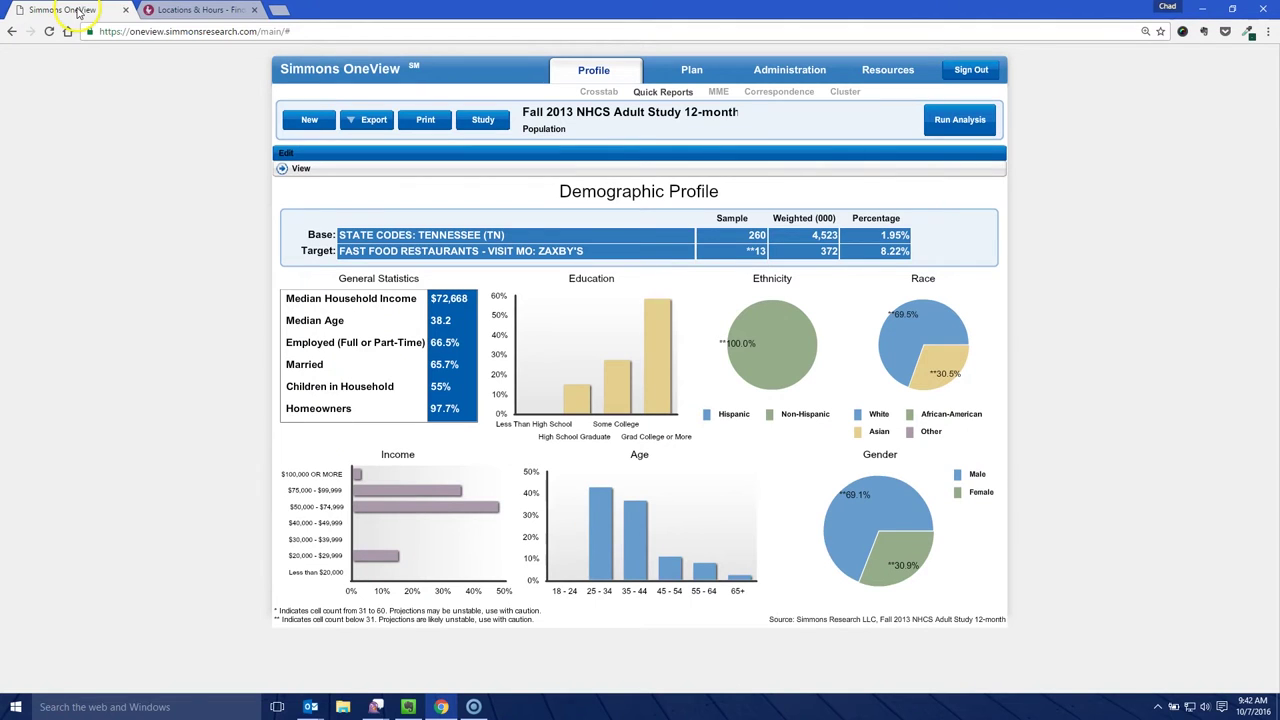
pyautogui.click(286, 153)
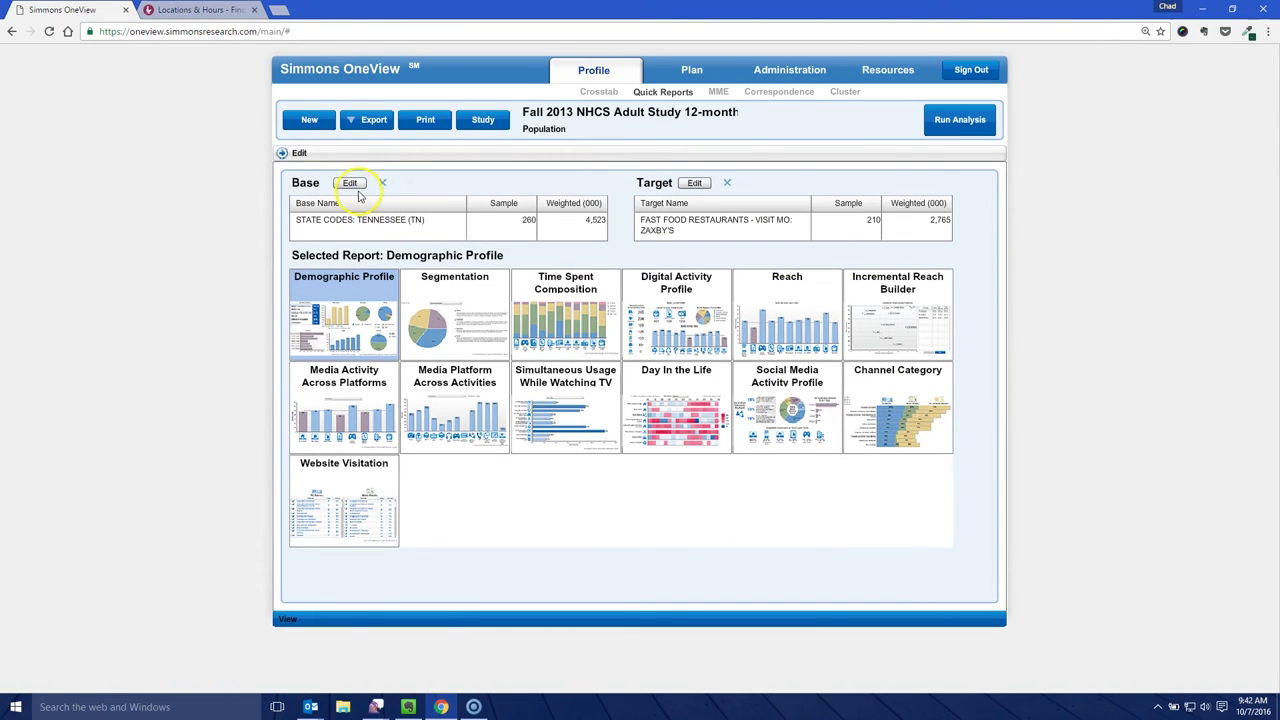
pyautogui.click(350, 185)
pyautogui.click(382, 184)
pyautogui.click(350, 184)
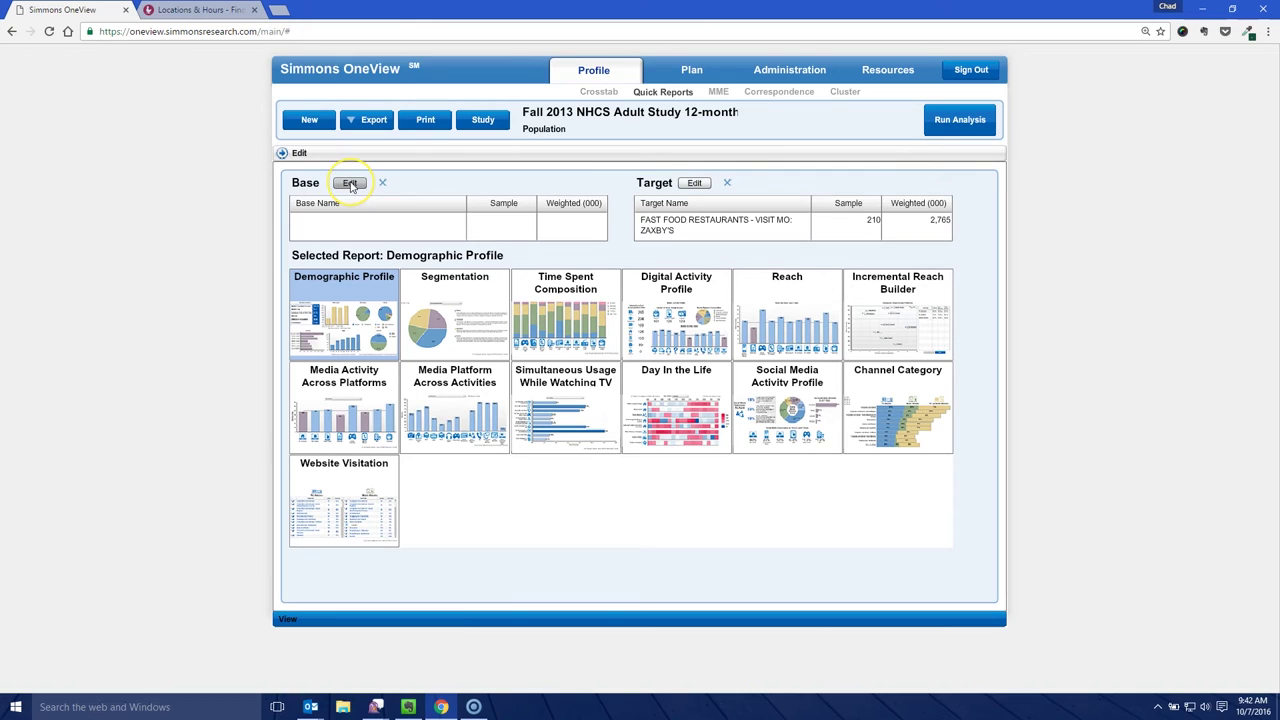
pyautogui.click(350, 185)
pyautogui.click(197, 10)
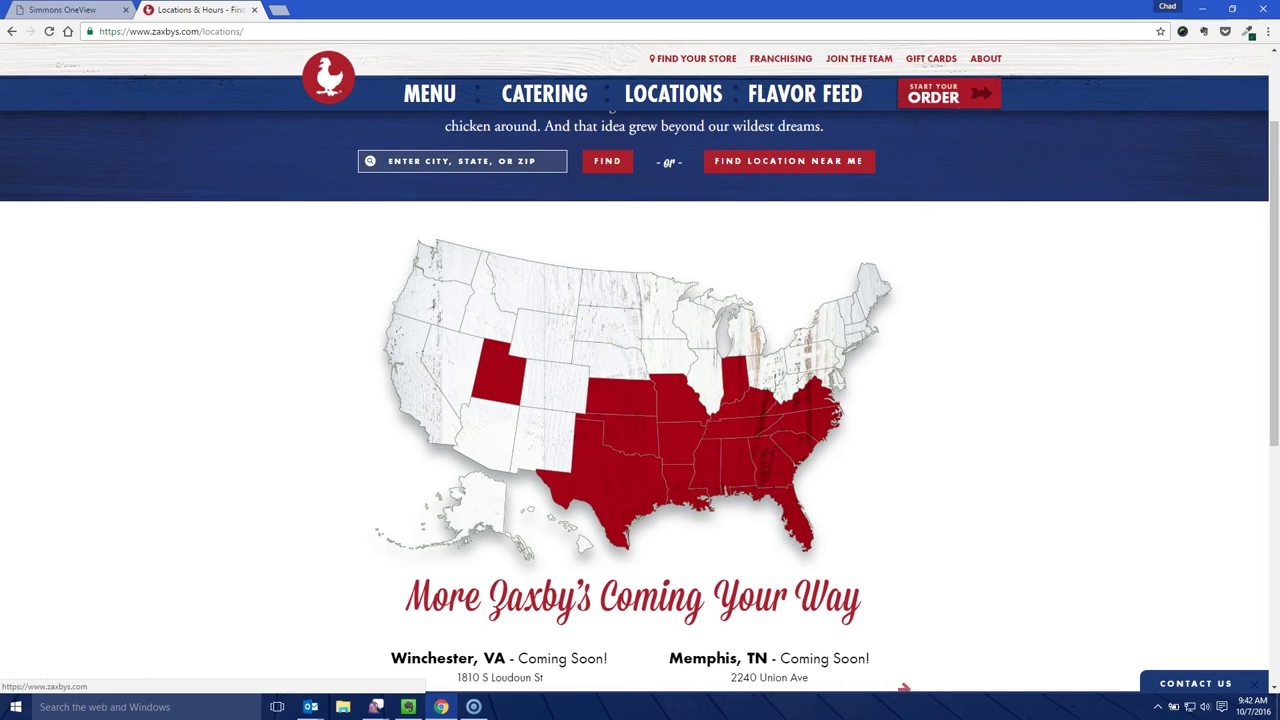
# Step: Back in the expression editor, open the STATE CODES question under LIFESTYLE (DEMOGRAPHICS)
pyautogui.click(60, 10)
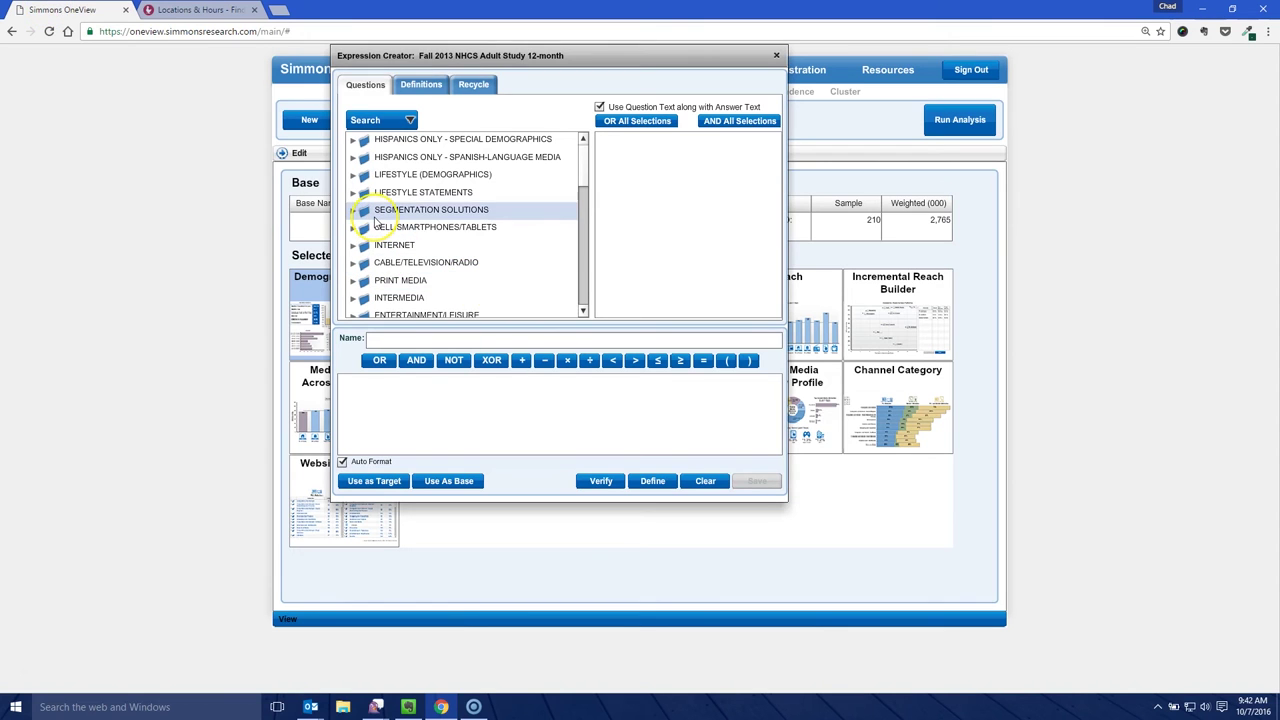
pyautogui.scroll(-1, 378, 215)
pyautogui.scroll(1, 376, 218)
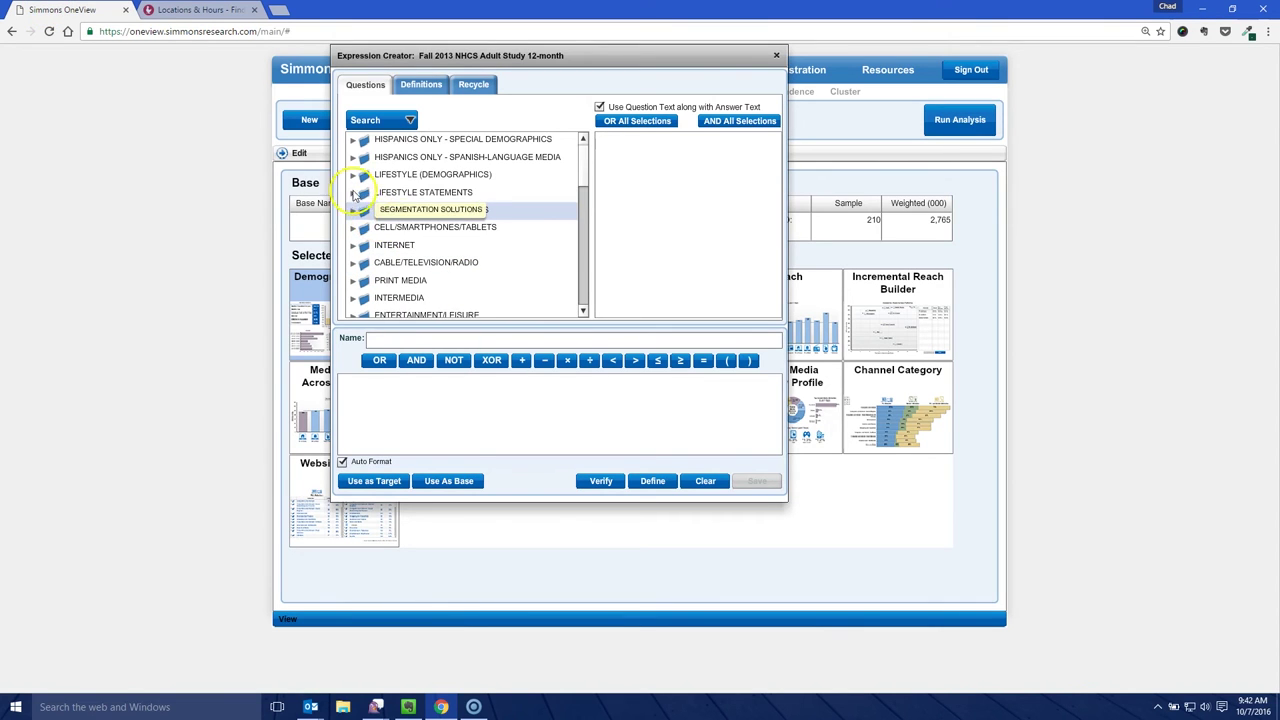
pyautogui.click(353, 174)
pyautogui.scroll(-2, 390, 237)
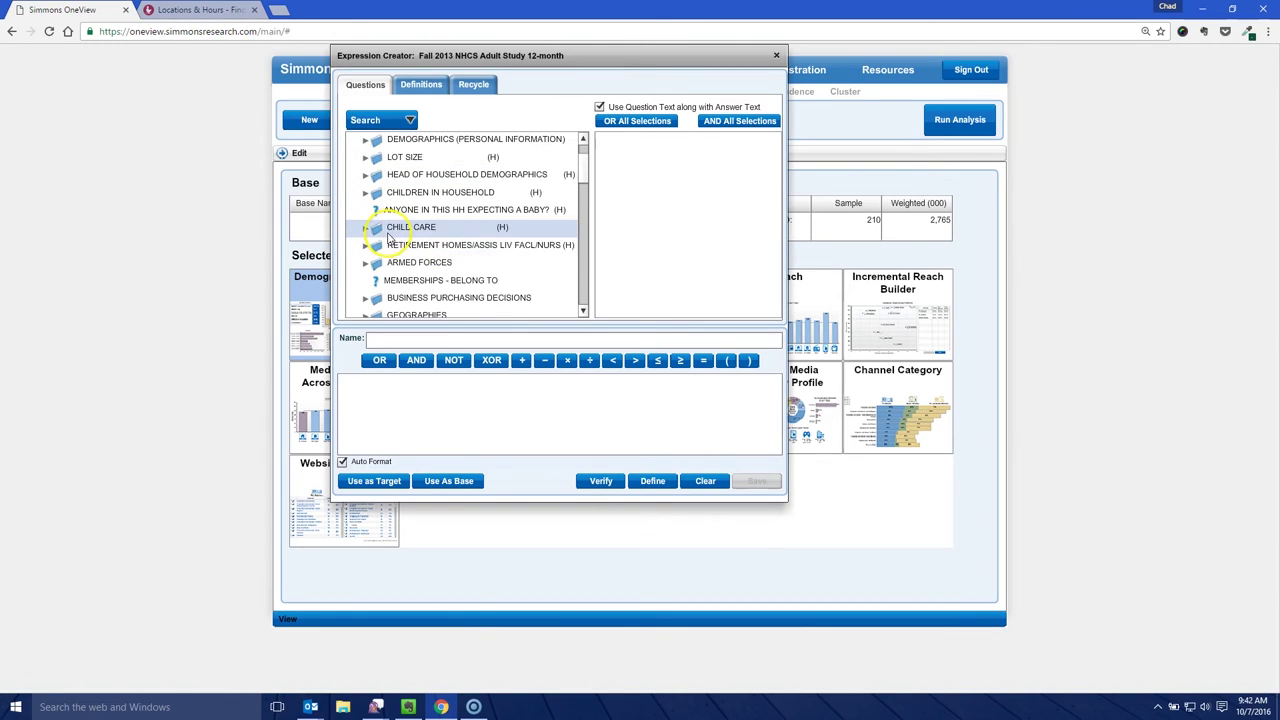
pyautogui.scroll(-1, 390, 237)
pyautogui.click(405, 280)
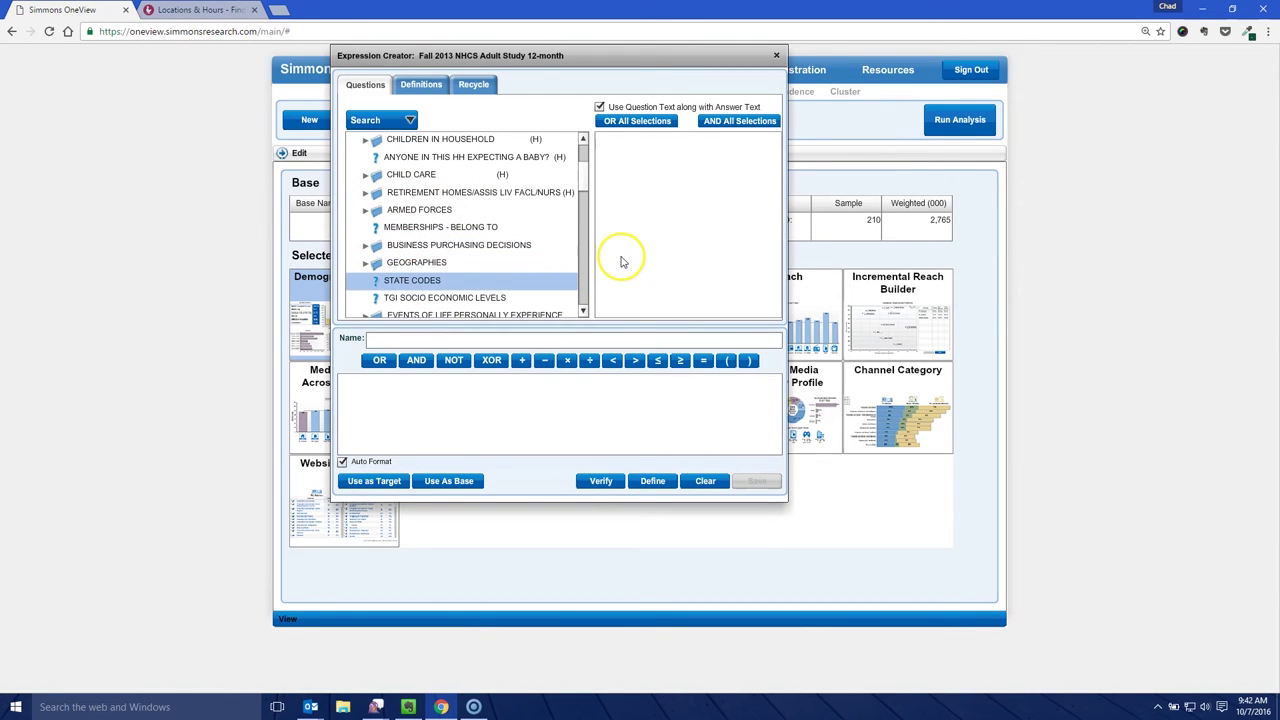
# Step: Select Alabama, Arkansas, Florida, Georgia, Kentucky, Louisiana and North Carolina as Zaxby's states
pyautogui.click(637, 140)
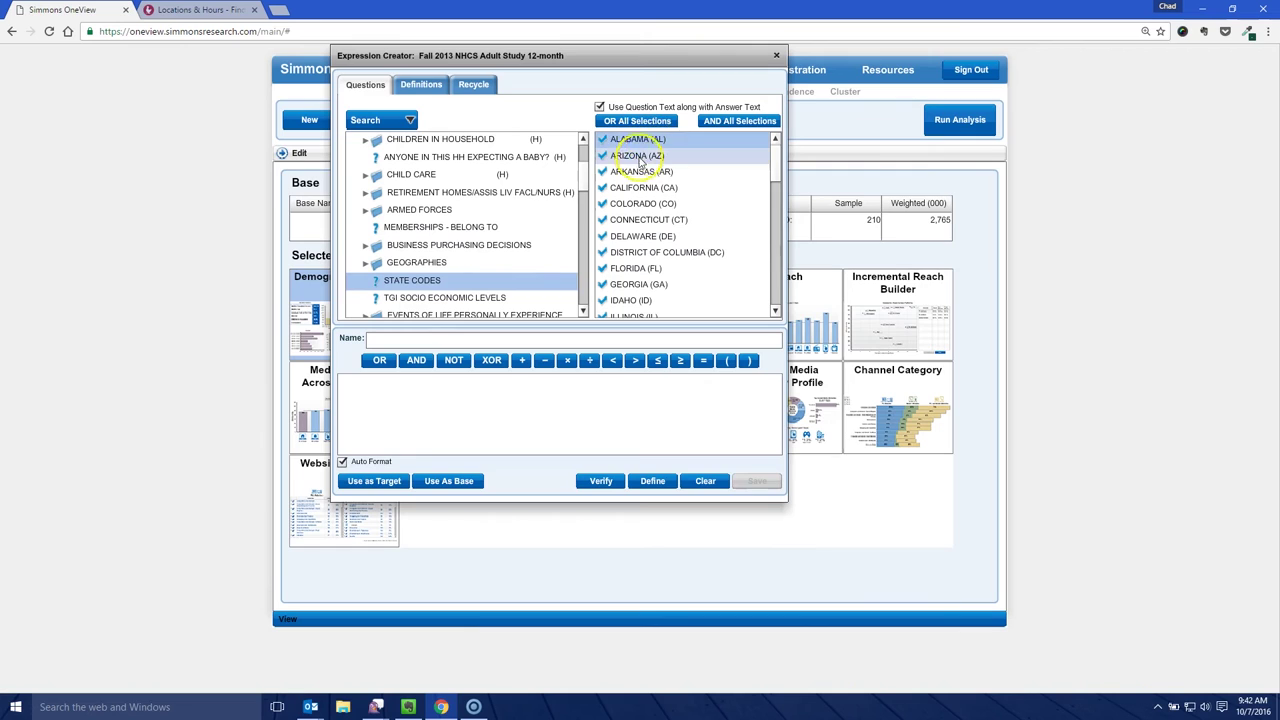
pyautogui.keyDown('ctrl'); pyautogui.click(640, 172); pyautogui.keyUp('ctrl')
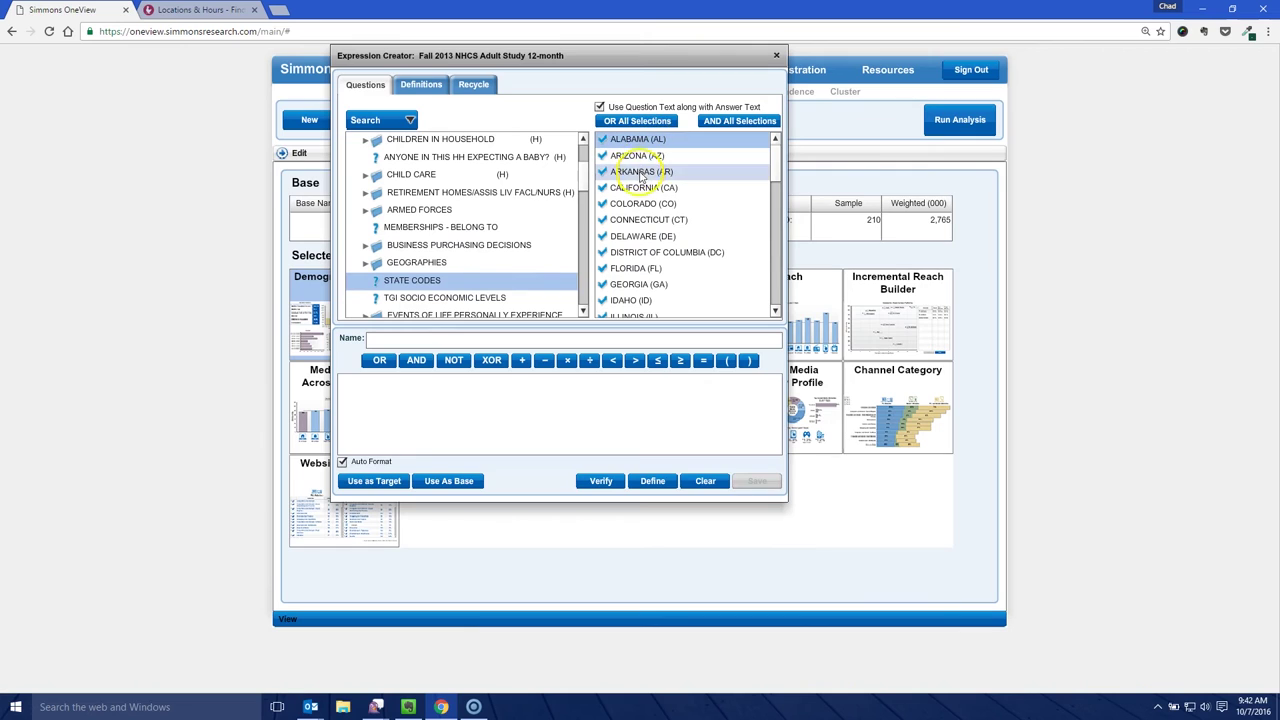
pyautogui.keyDown('ctrl'); pyautogui.click(636, 268); pyautogui.keyUp('ctrl')
pyautogui.keyDown('ctrl'); pyautogui.click(638, 284); pyautogui.keyUp('ctrl')
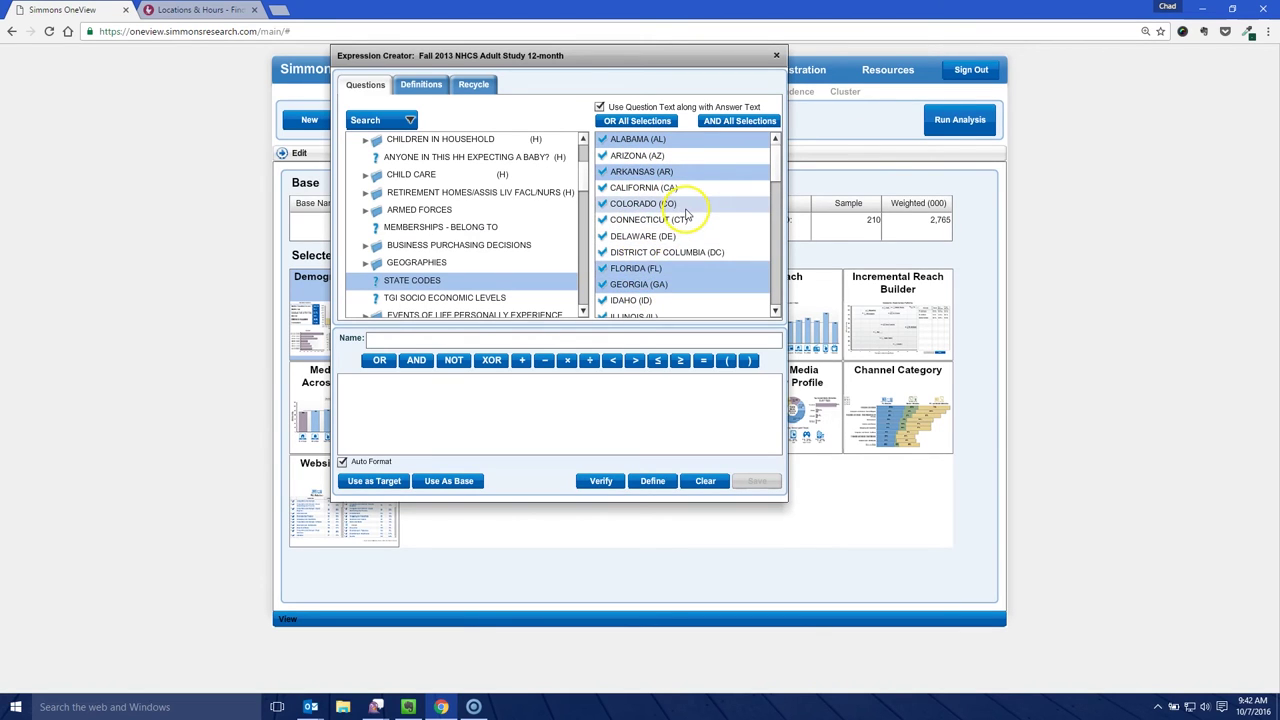
pyautogui.scroll(-2, 686, 214)
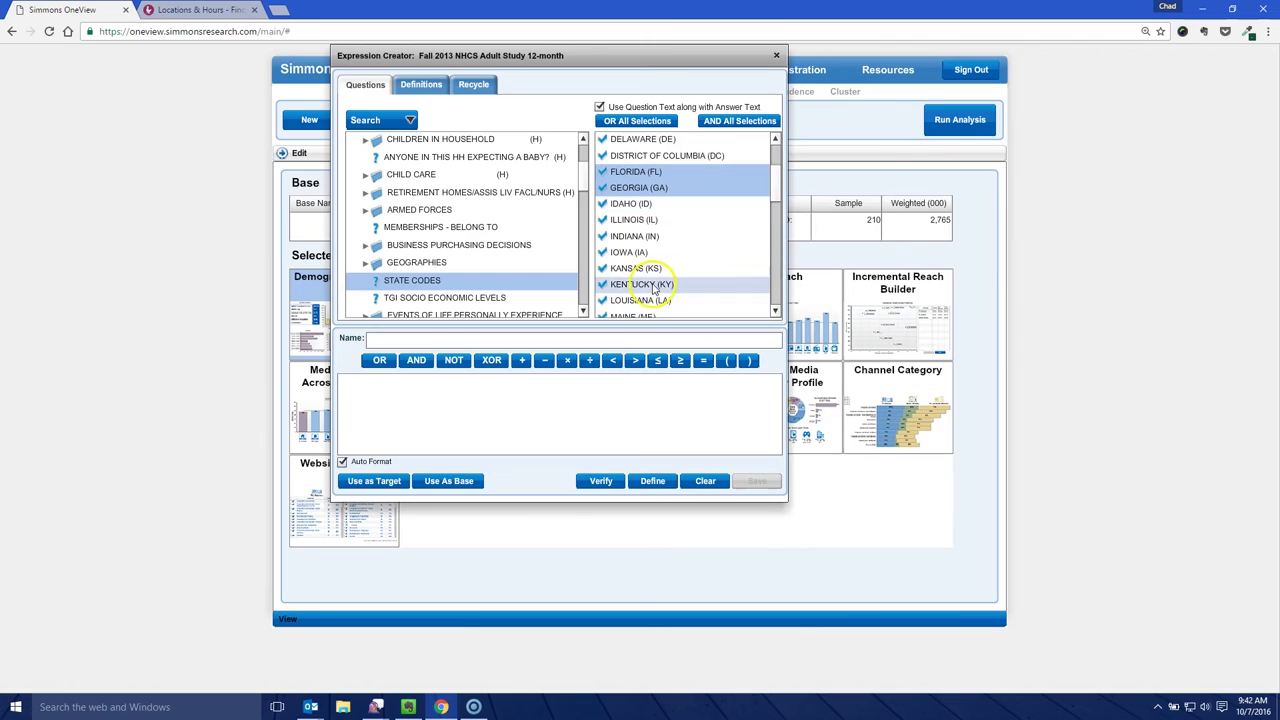
pyautogui.keyDown('ctrl'); pyautogui.click(655, 287); pyautogui.keyUp('ctrl')
pyautogui.scroll(-2, 665, 265)
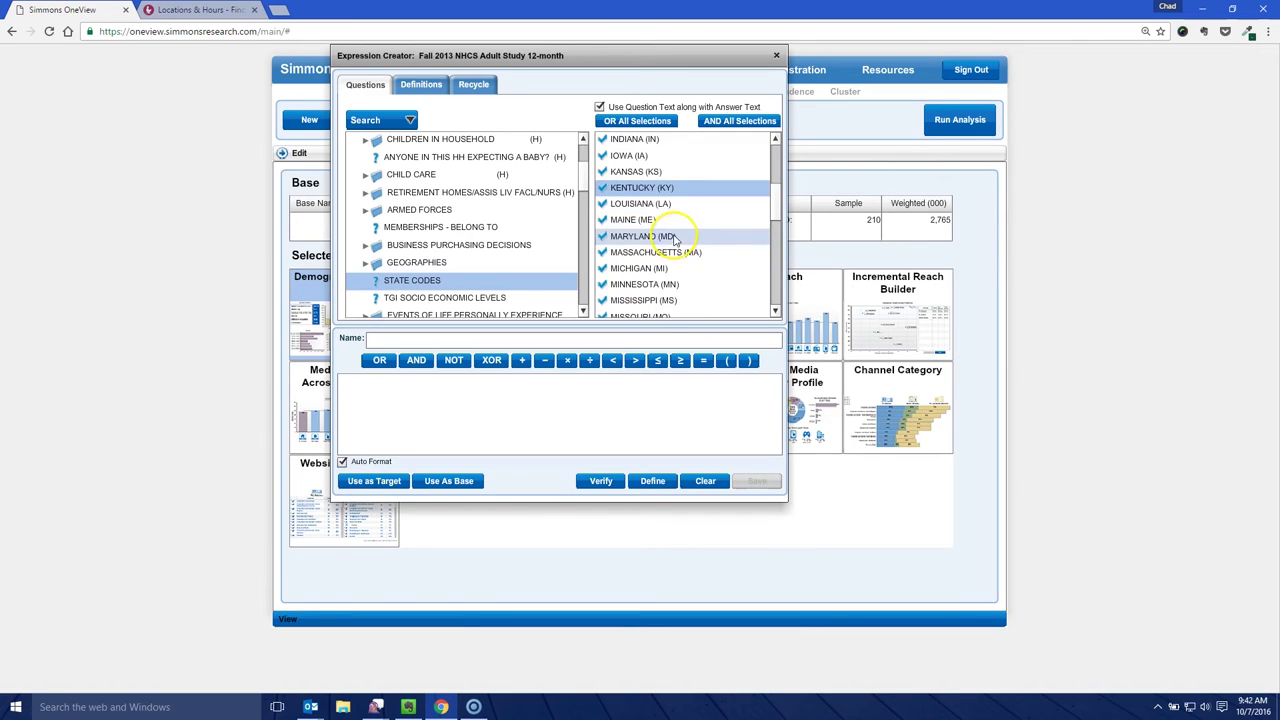
pyautogui.keyDown('ctrl'); pyautogui.click(631, 206); pyautogui.keyUp('ctrl')
pyautogui.scroll(-1, 650, 240)
pyautogui.scroll(-1, 658, 248)
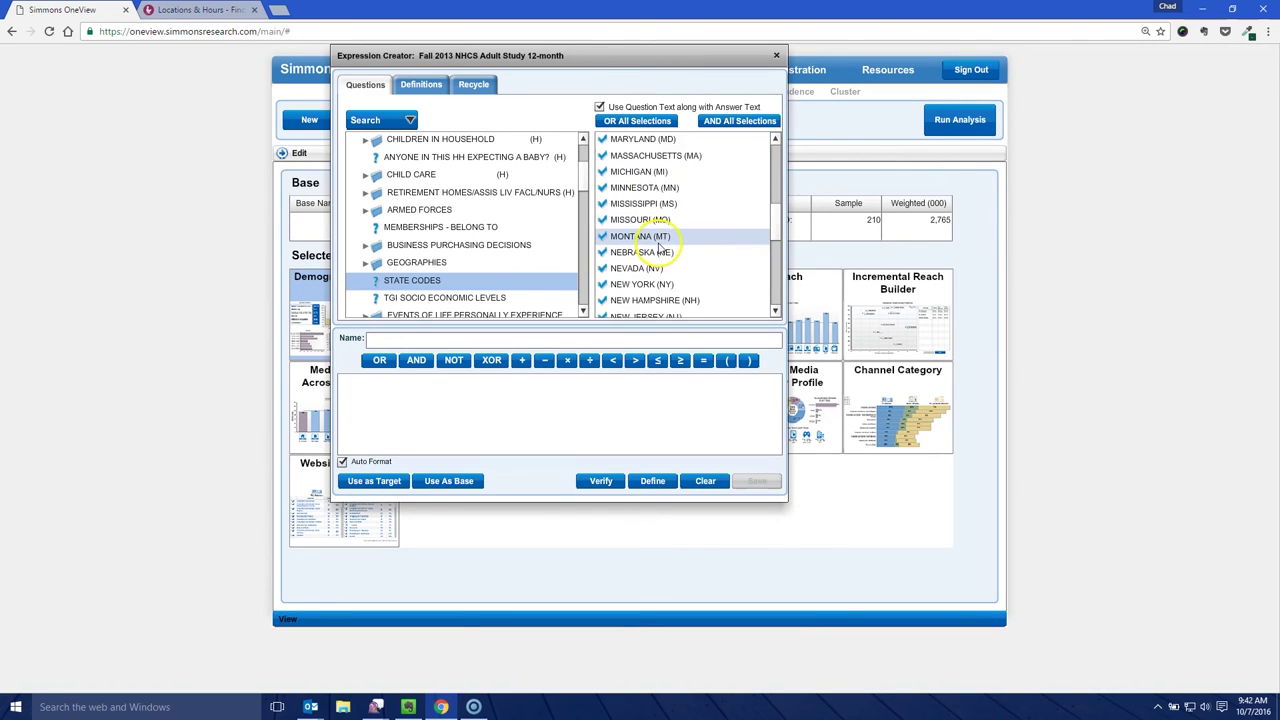
pyautogui.scroll(-1, 658, 248)
pyautogui.scroll(-1, 658, 248)
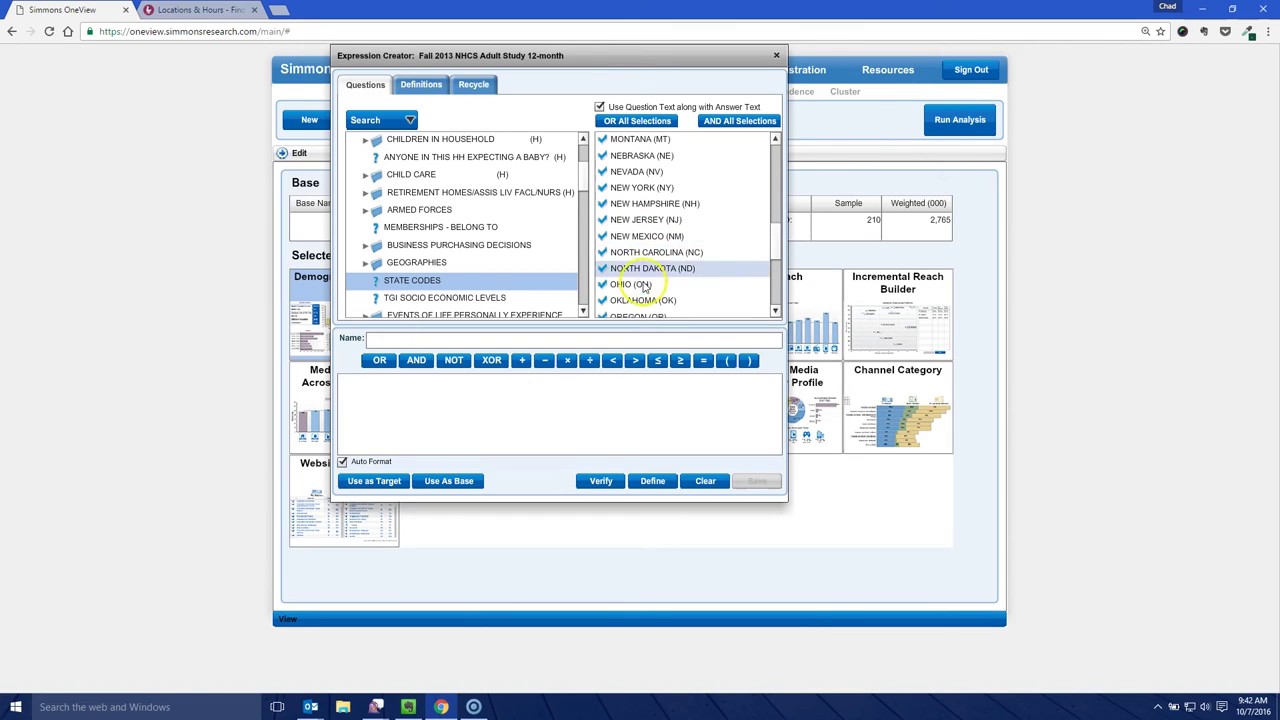
pyautogui.scroll(-1, 661, 241)
pyautogui.scroll(-1, 661, 241)
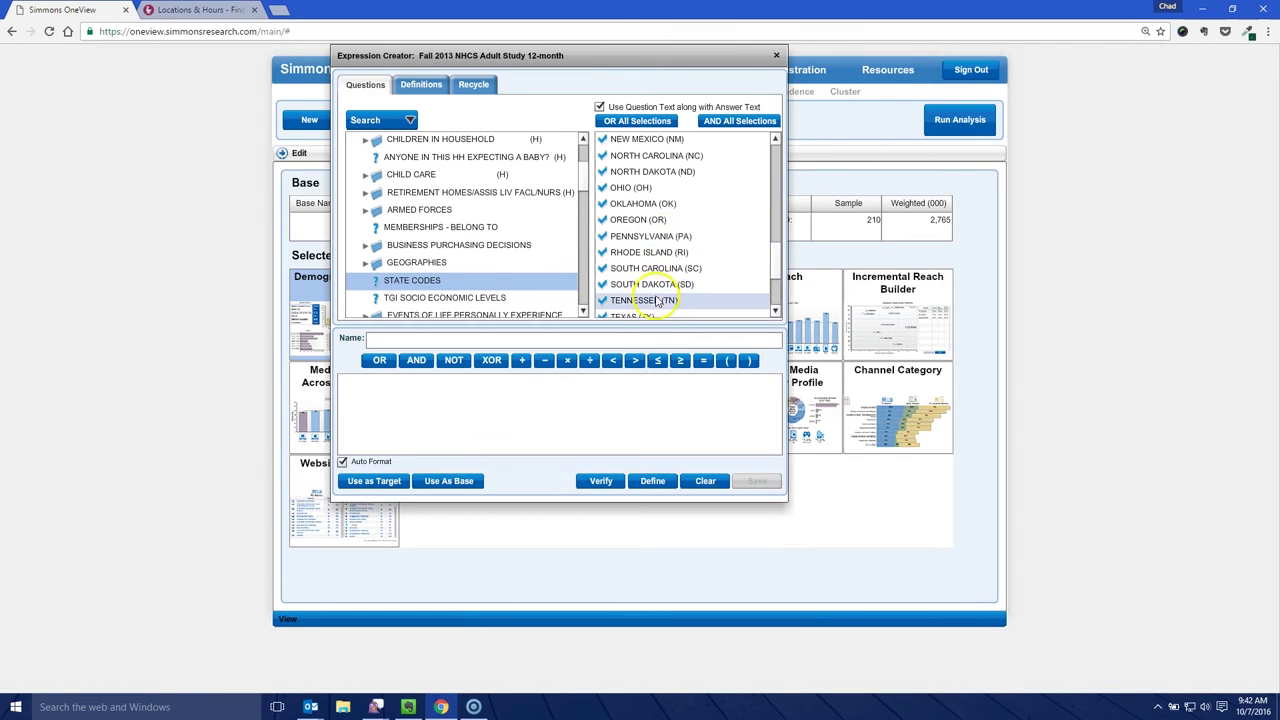
pyautogui.click(645, 158)
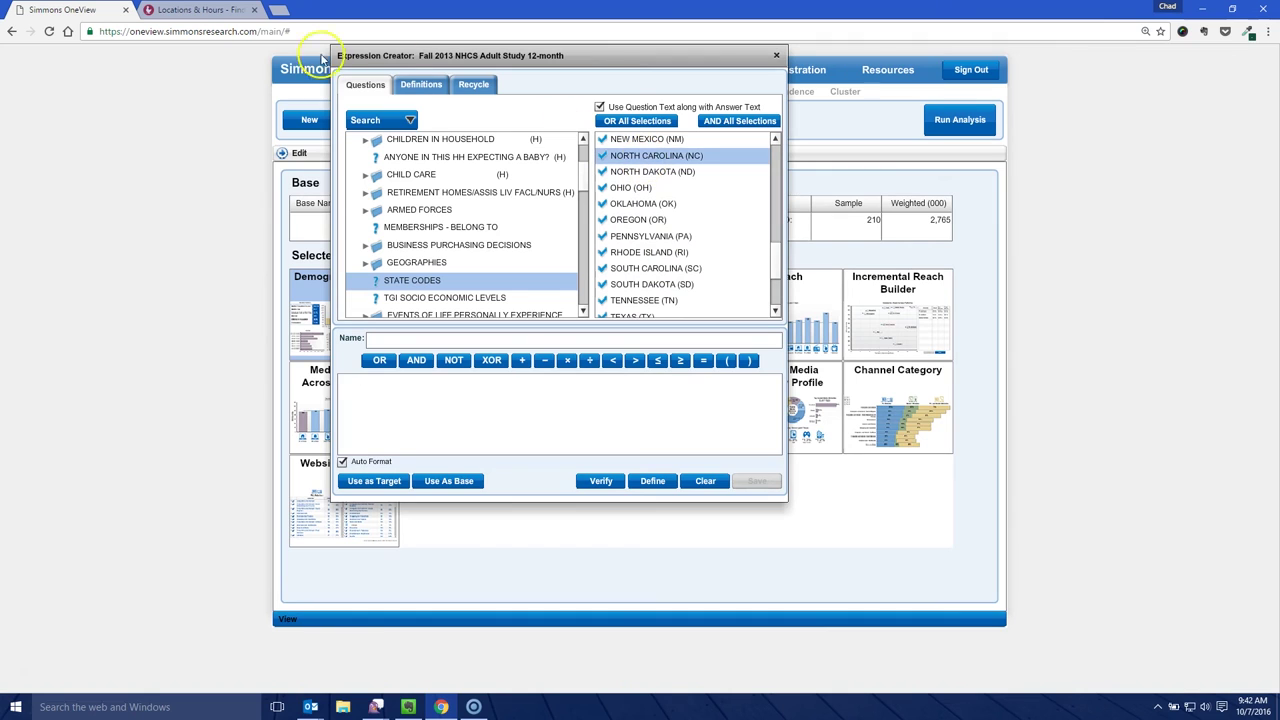
# Step: Recheck the Zaxby's locations map, then add South Carolina, Tennessee and Texas
pyautogui.click(190, 10)
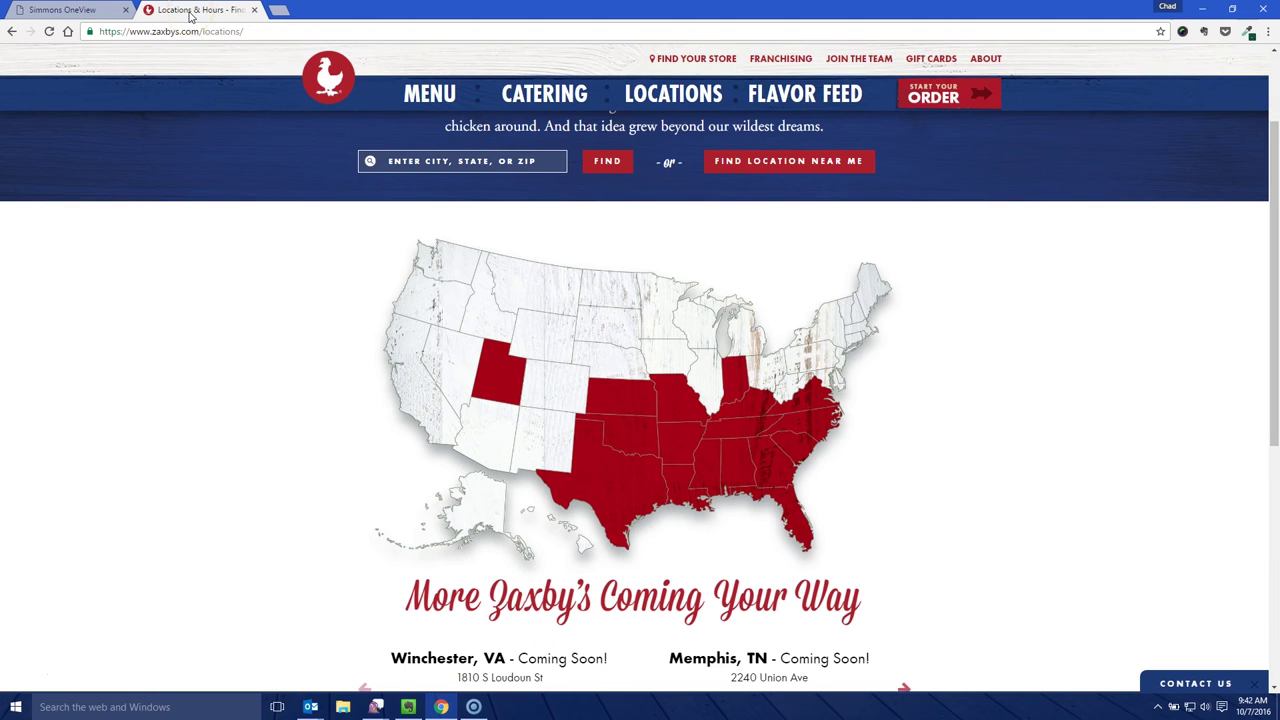
pyautogui.click(60, 10)
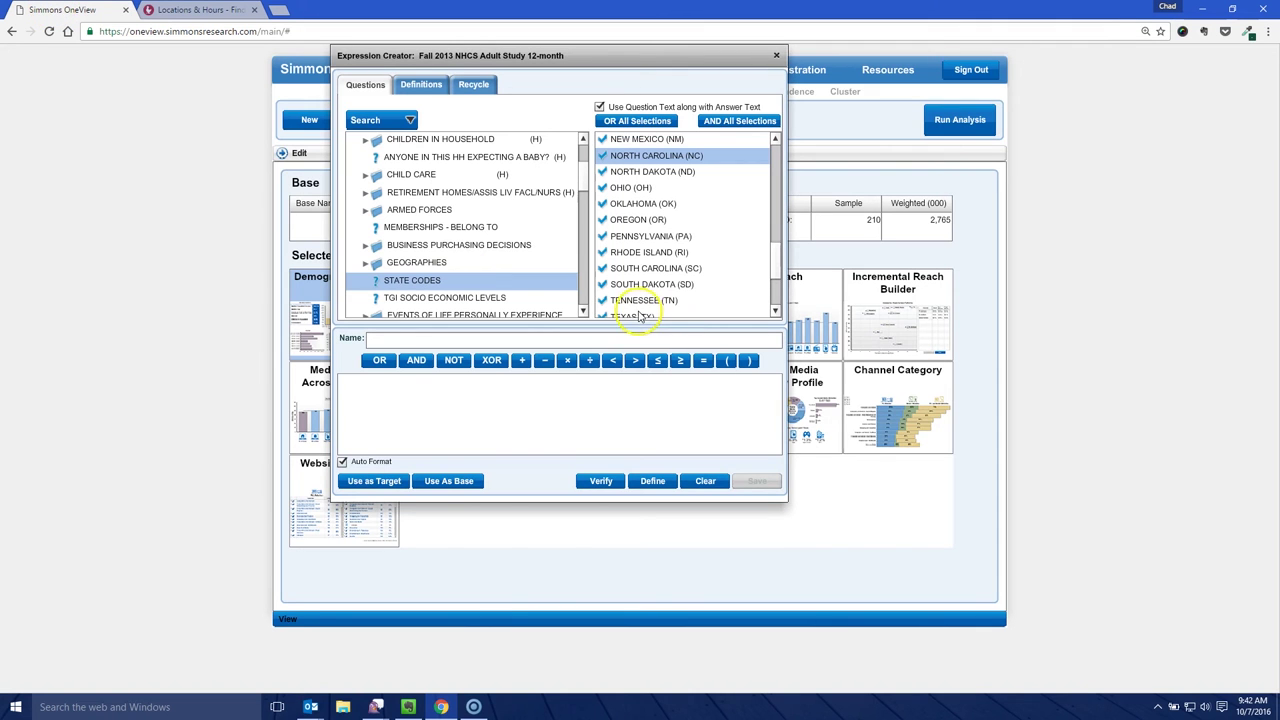
pyautogui.click(645, 268)
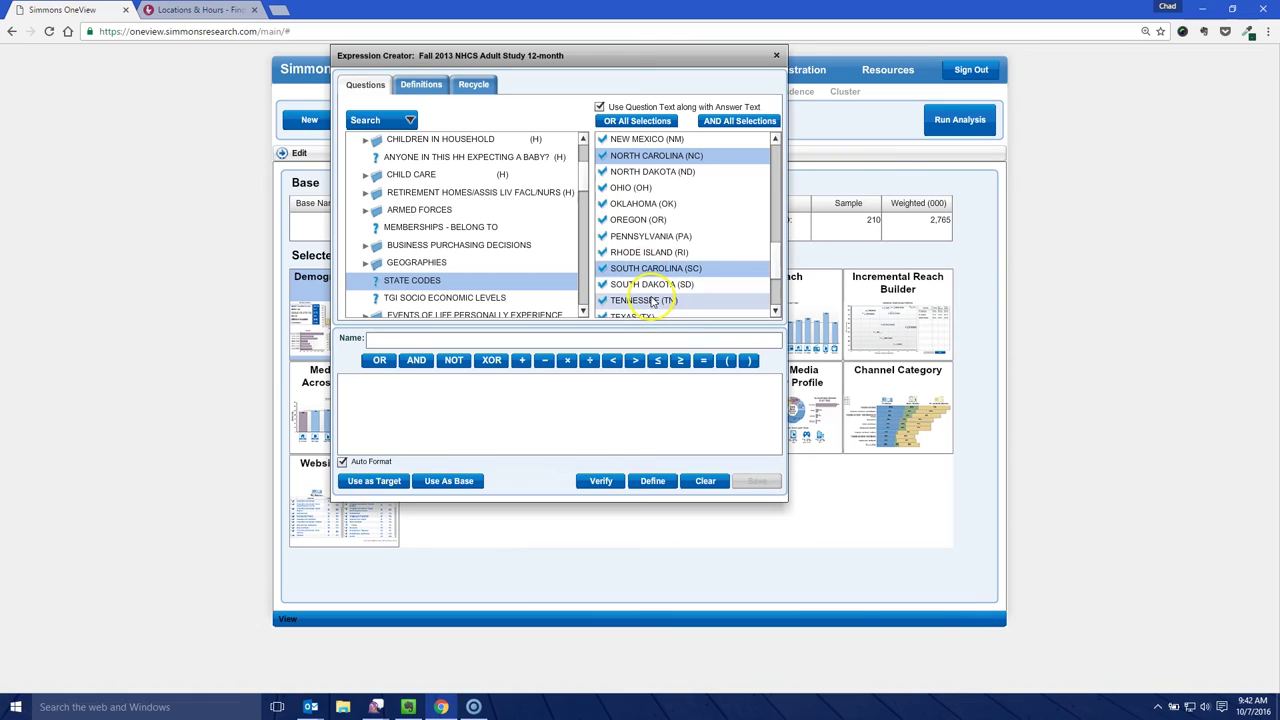
pyautogui.click(645, 300)
pyautogui.scroll(-1, 662, 278)
pyautogui.scroll(-2, 664, 276)
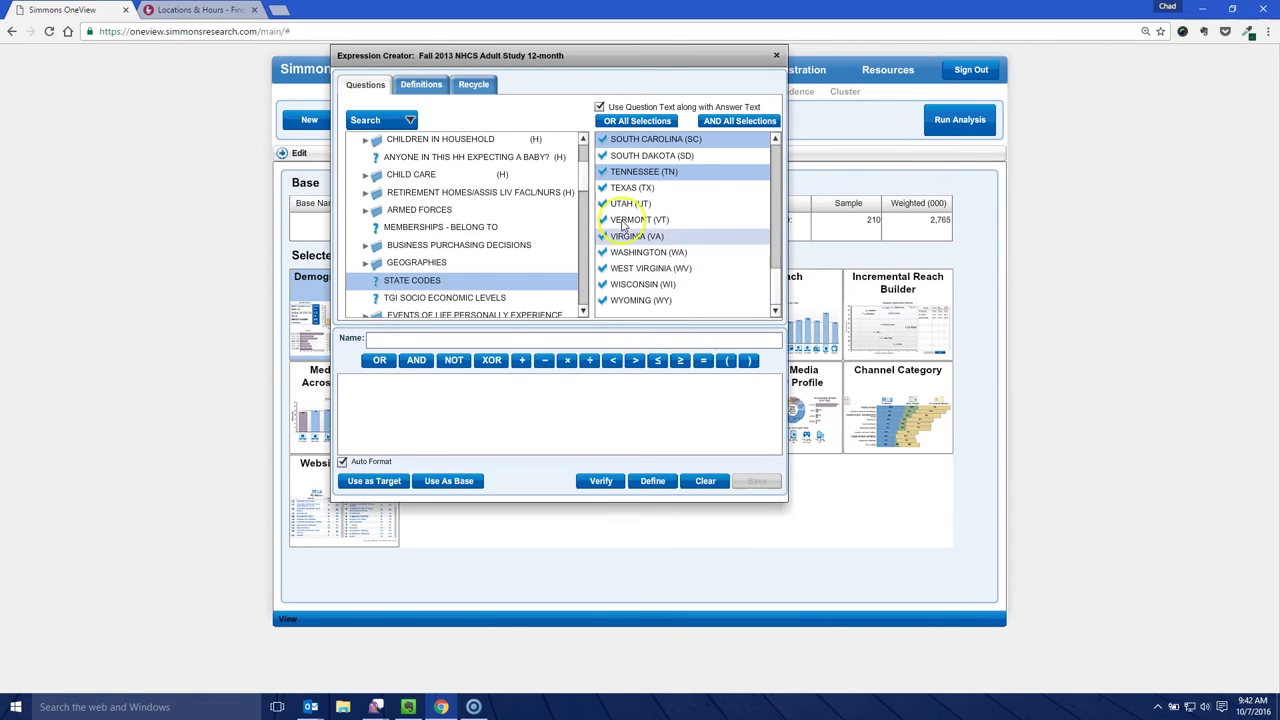
pyautogui.click(634, 189)
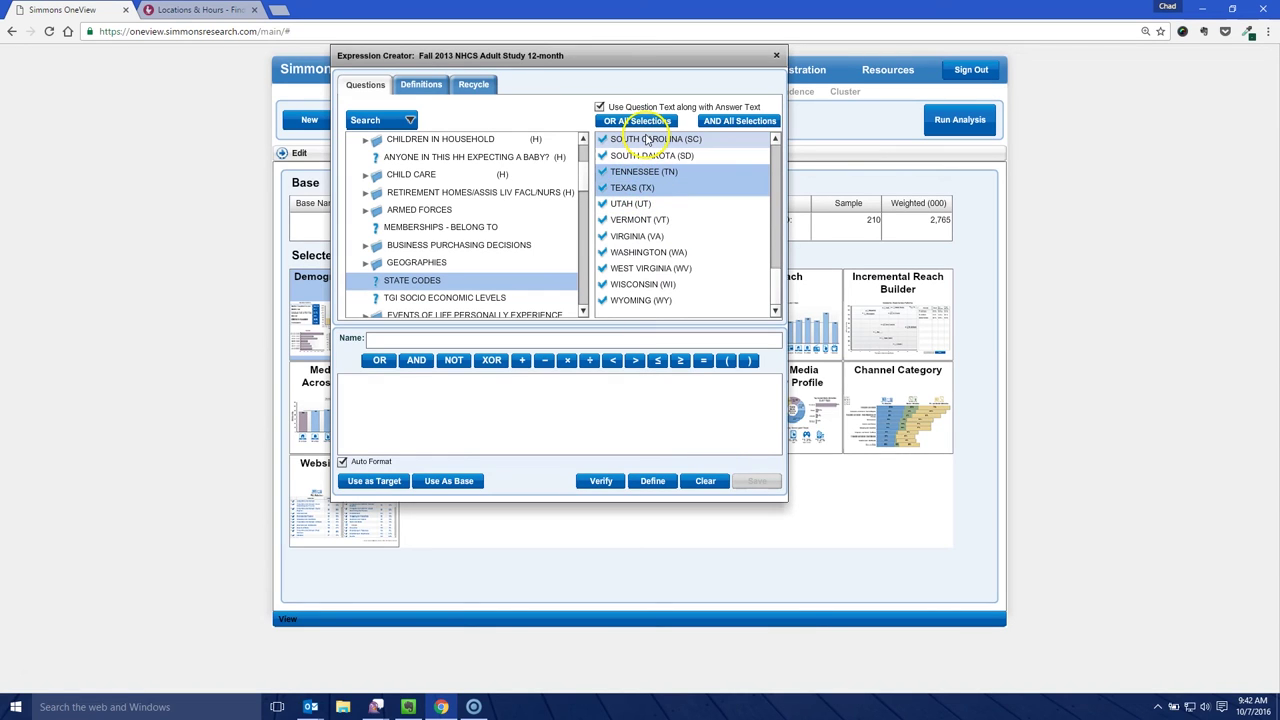
# Step: Put the ten picked states into the expression joined with OR All Items, and rename it 'States with Zaxby's'
pyautogui.keyDown('ctrl'); pyautogui.click(647, 140); pyautogui.keyUp('ctrl')
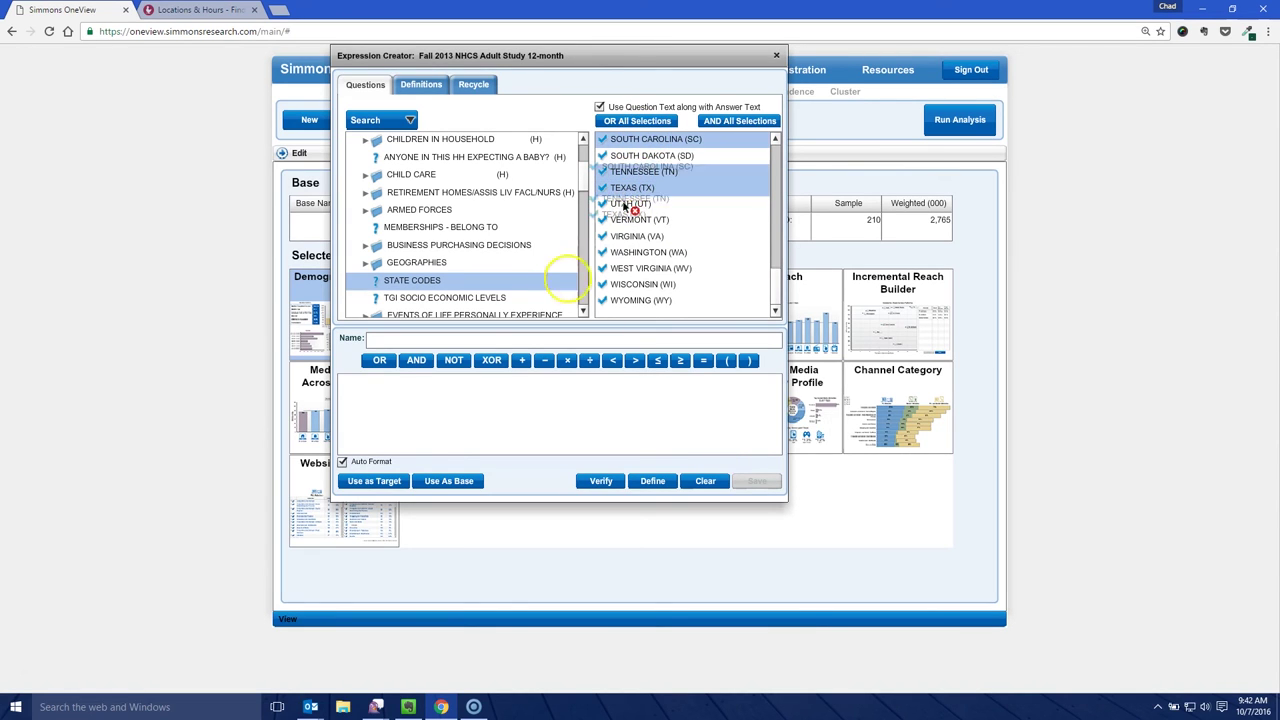
pyautogui.moveTo(632, 188); pyautogui.dragTo(398, 412)
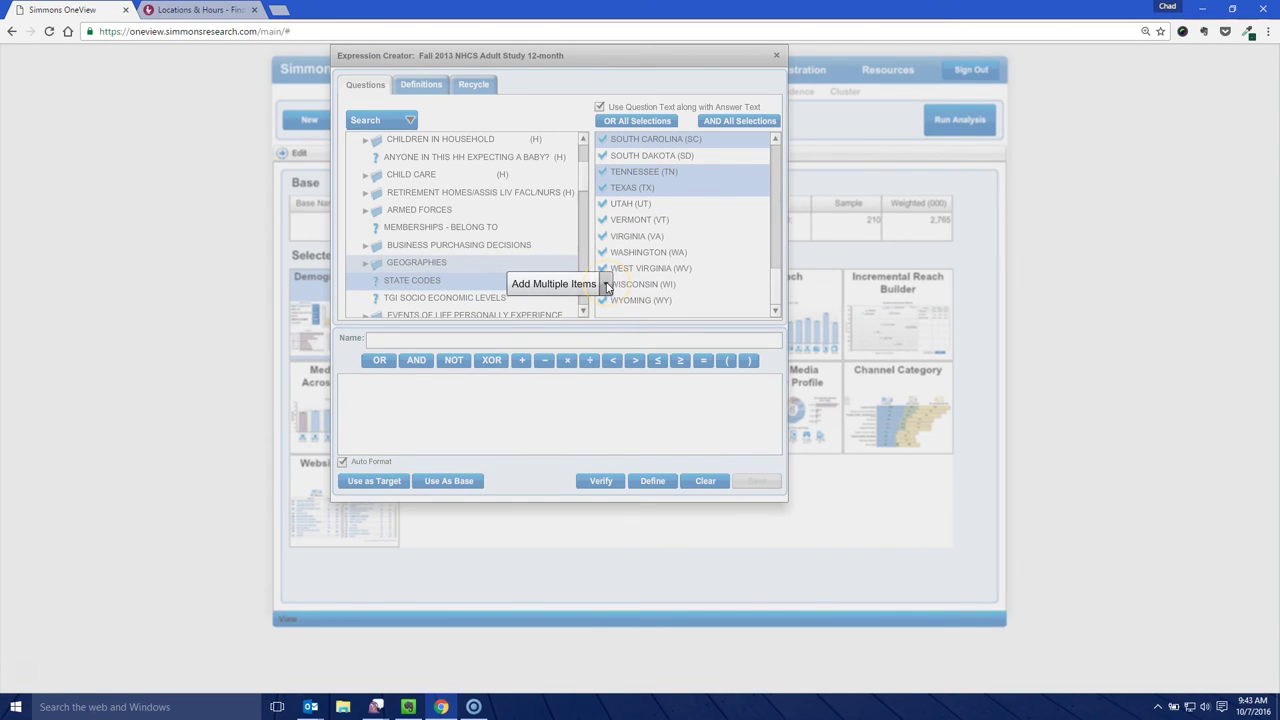
pyautogui.click(606, 287)
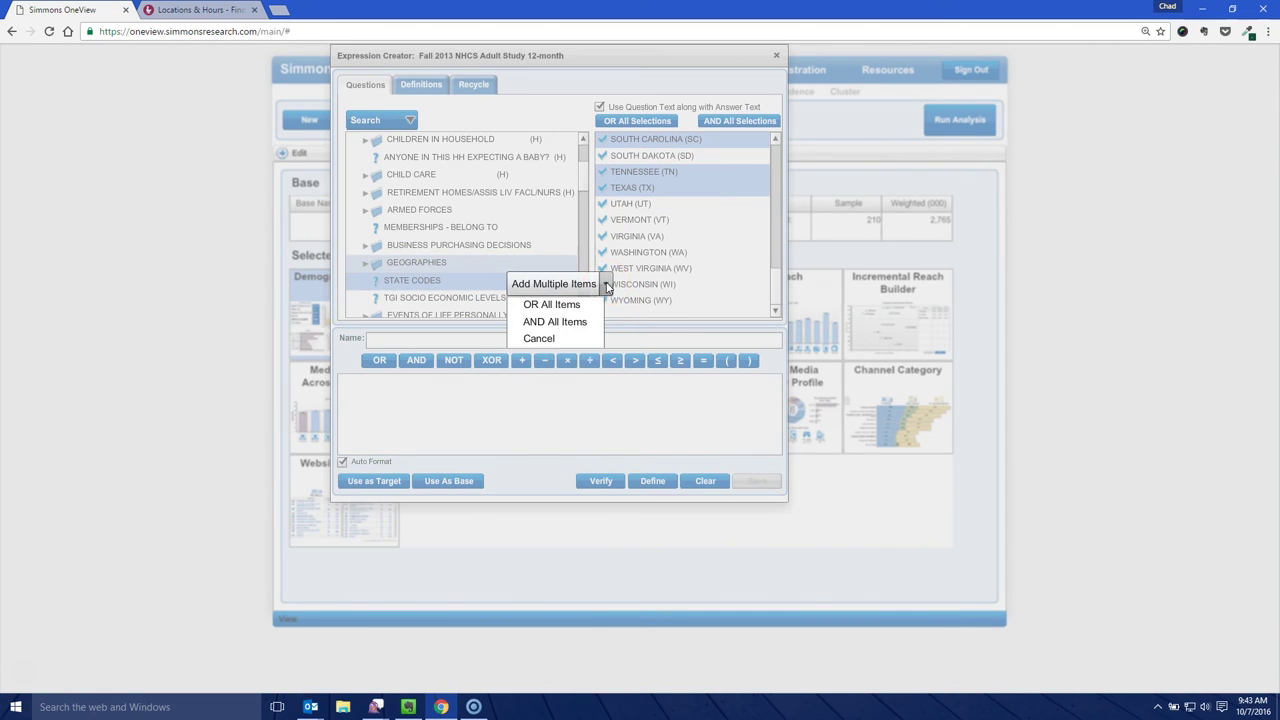
pyautogui.click(550, 308)
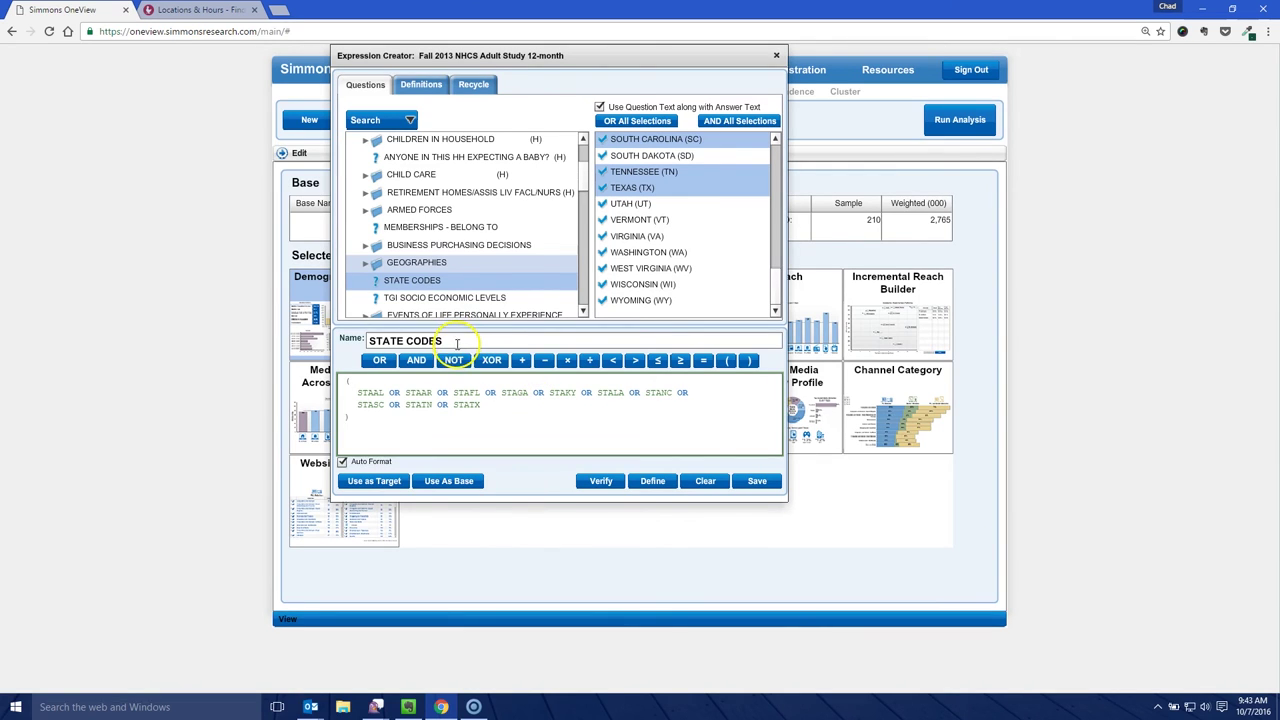
pyautogui.moveTo(447, 341); pyautogui.dragTo(362, 342)
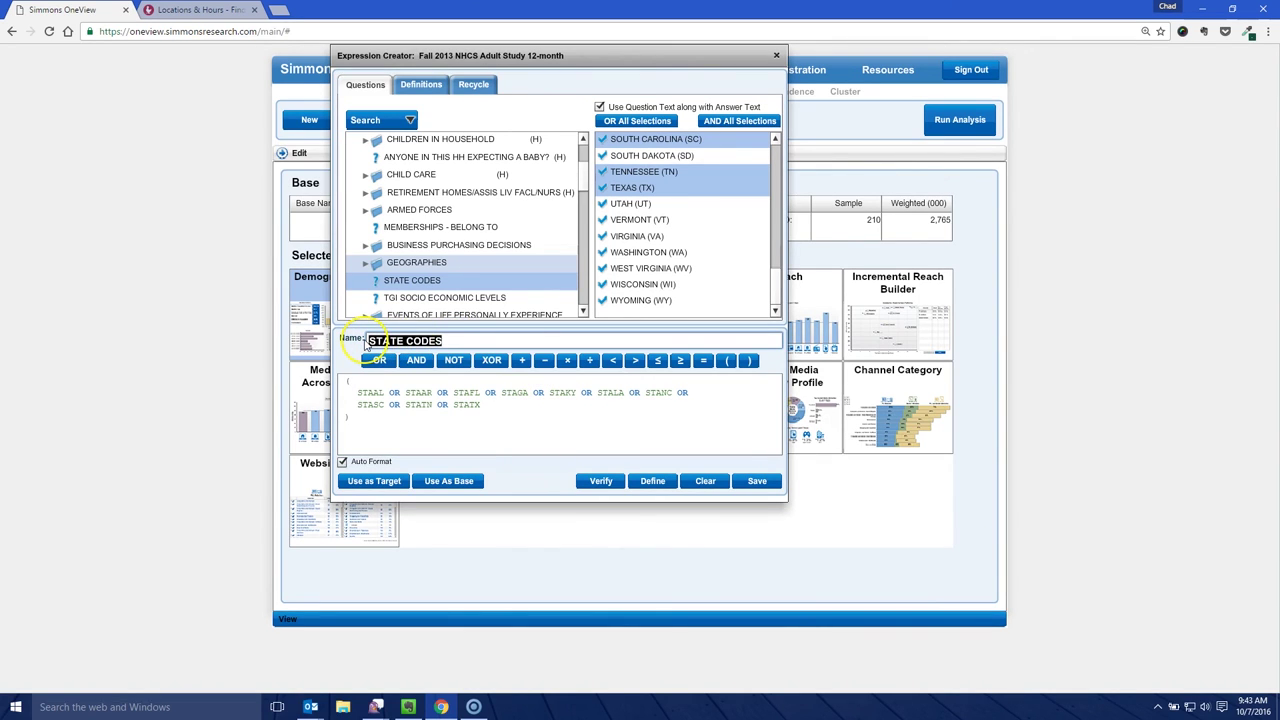
pyautogui.write('SA')
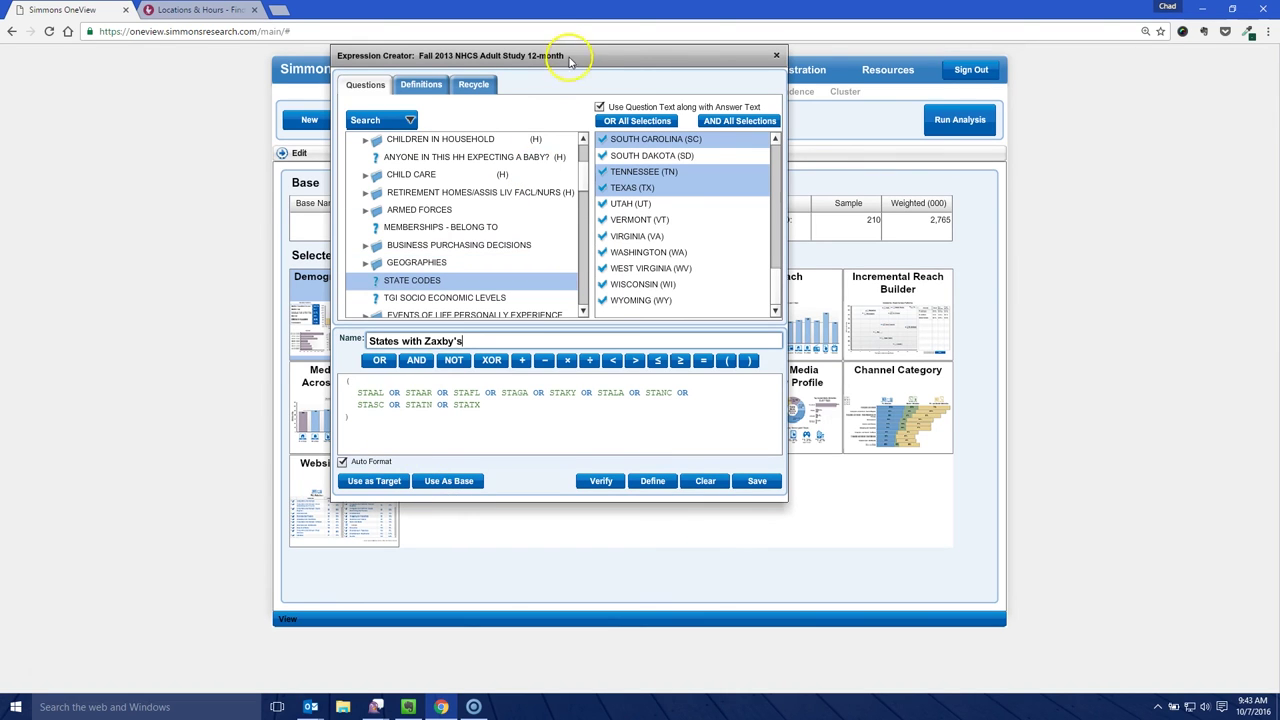
# Step: Use 'States with Zaxby's' as the base (sample 7,807), close the Expression Creator, and run the analysis
pyautogui.moveTo(598, 52); pyautogui.dragTo(742, 86)
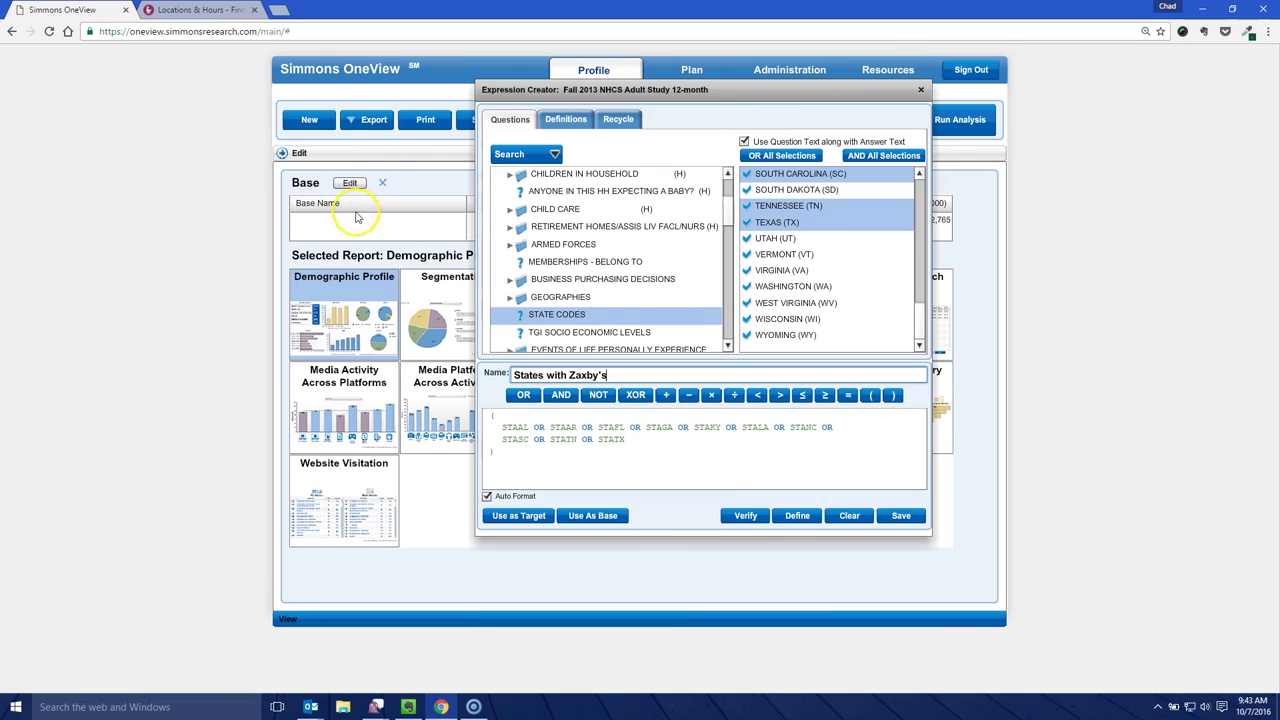
pyautogui.click(595, 517)
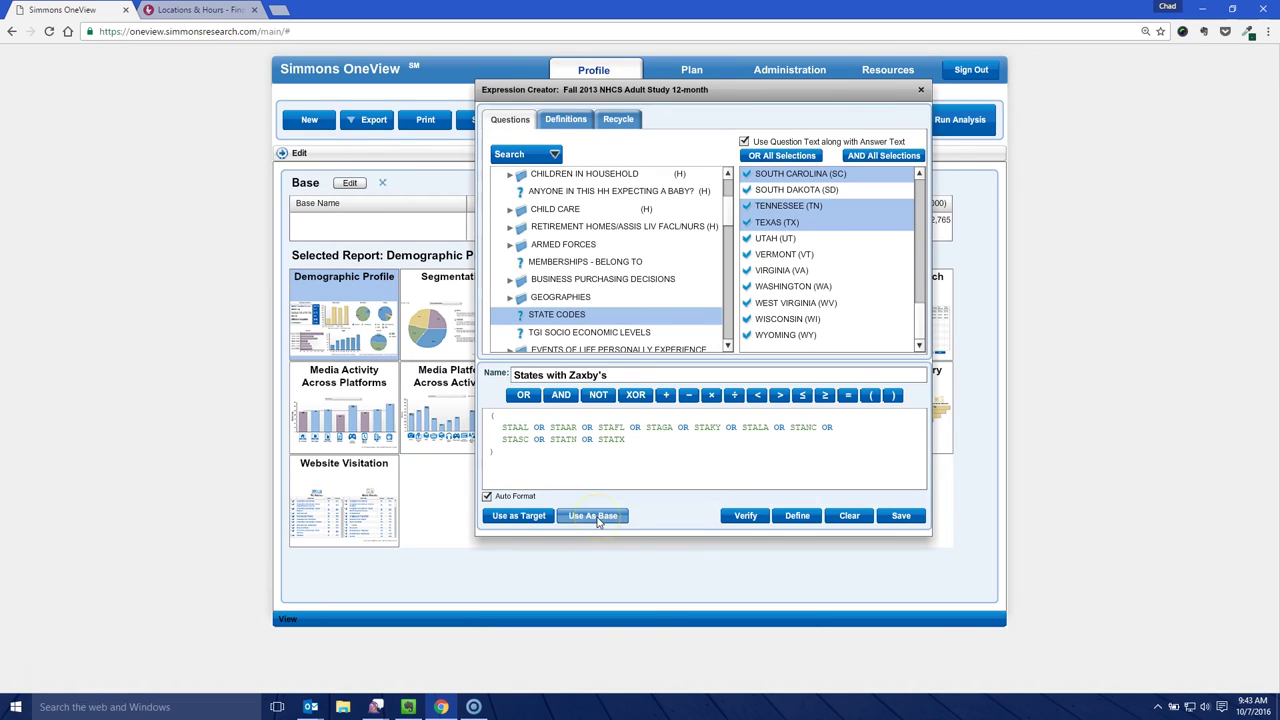
pyautogui.click(920, 92)
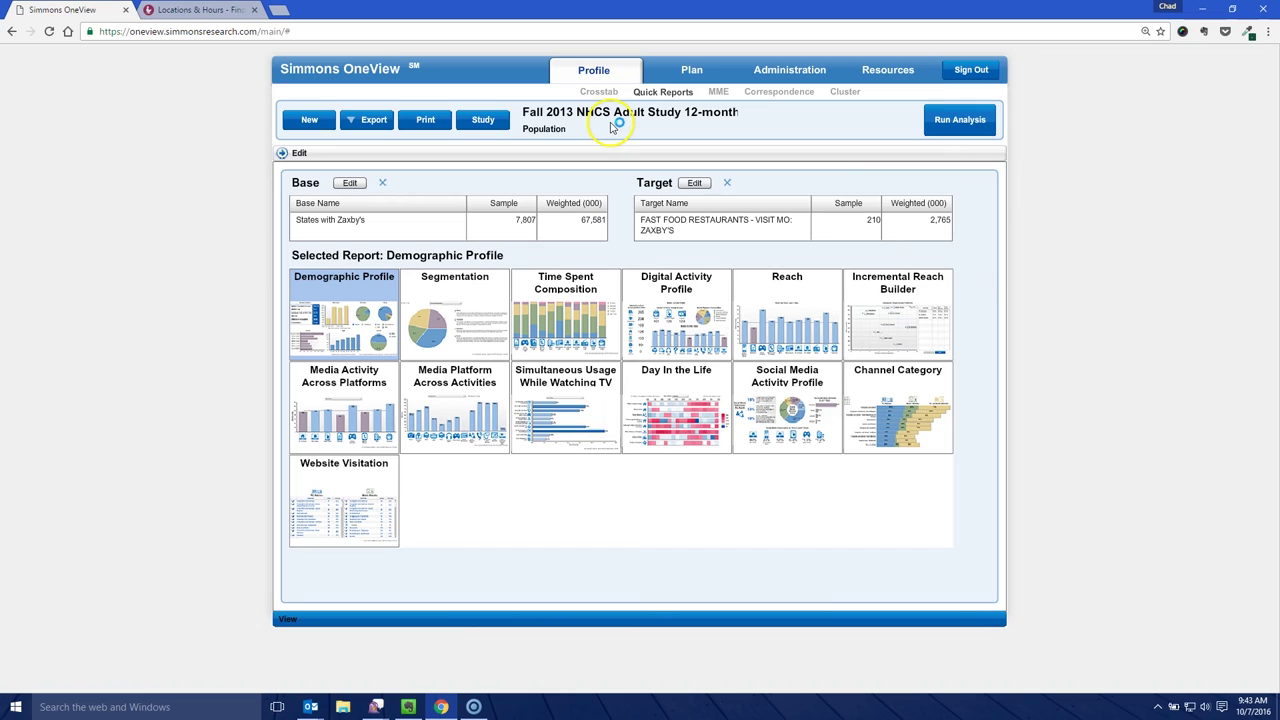
pyautogui.click(955, 122)
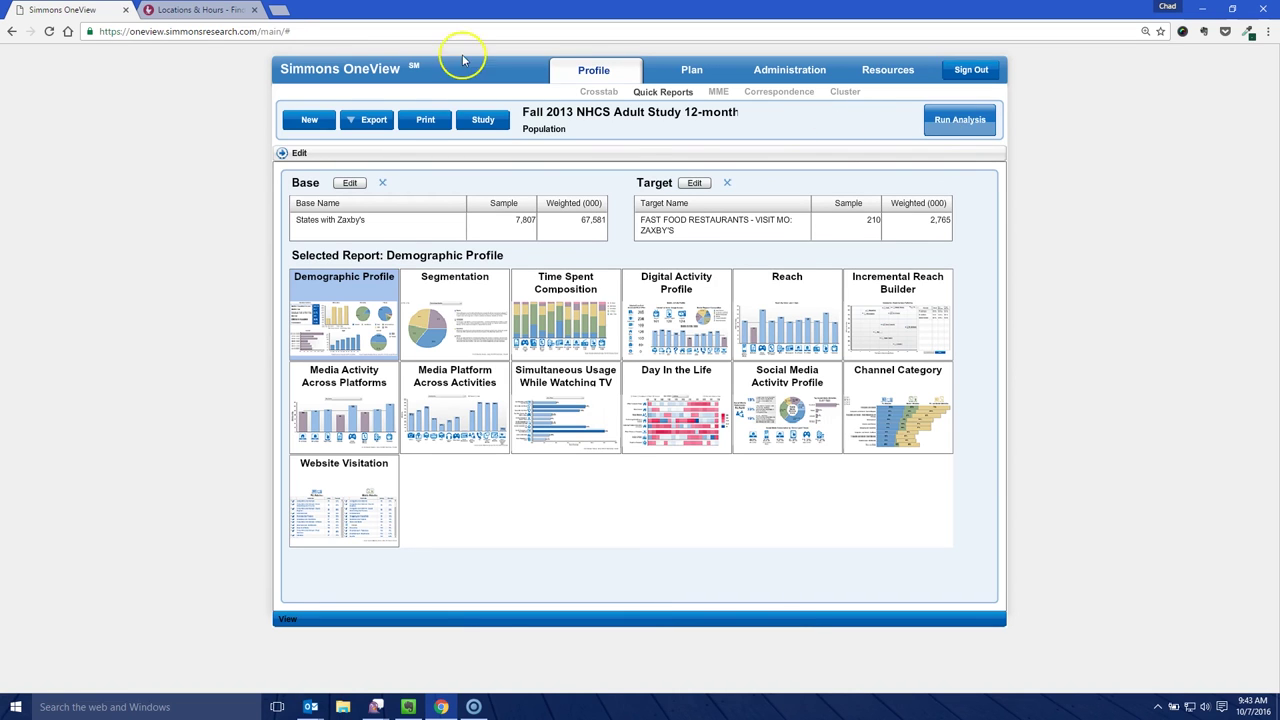
# Step: Glance at the Zaxby's locations map, then return to OneView while the Demographic Profile loads
pyautogui.click(190, 10)
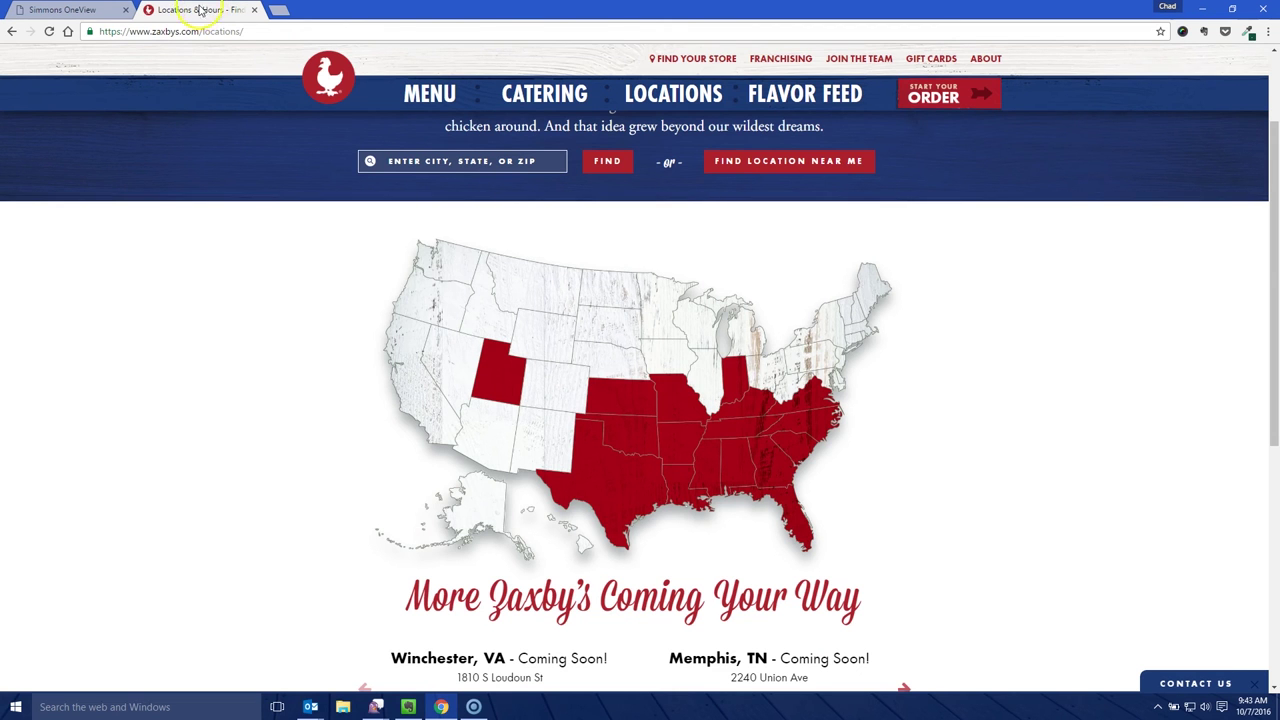
pyautogui.click(60, 10)
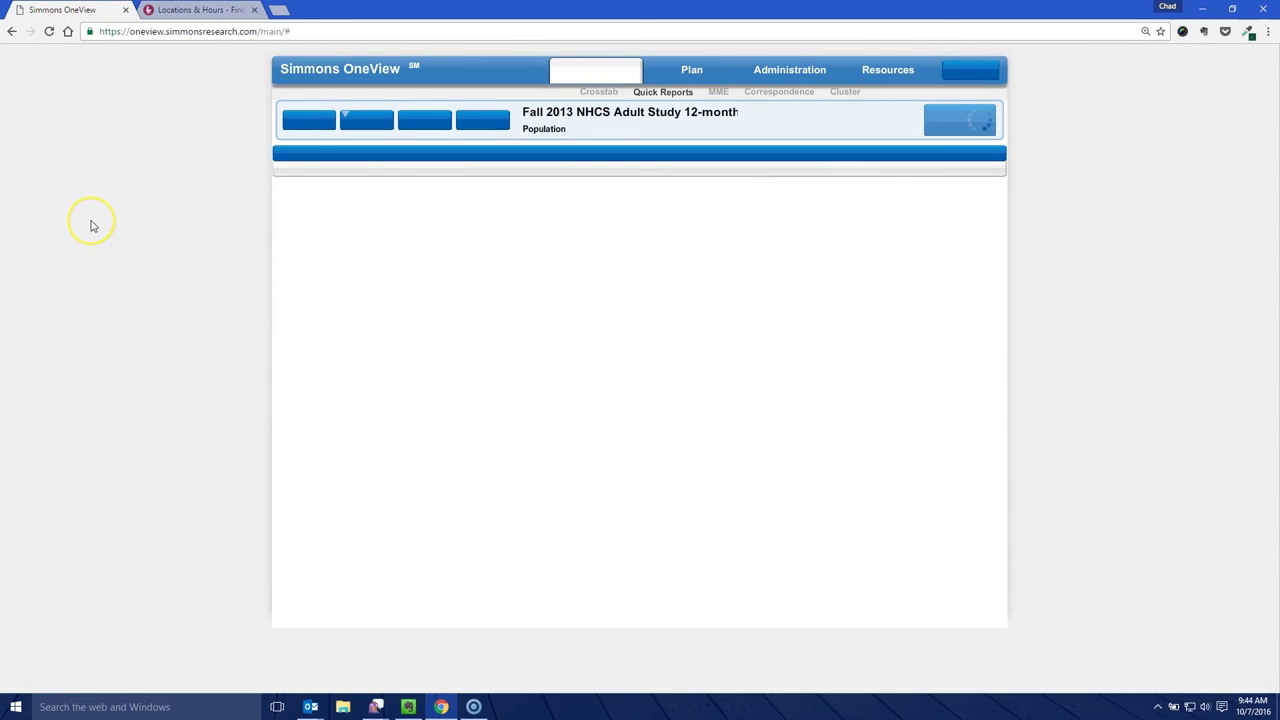